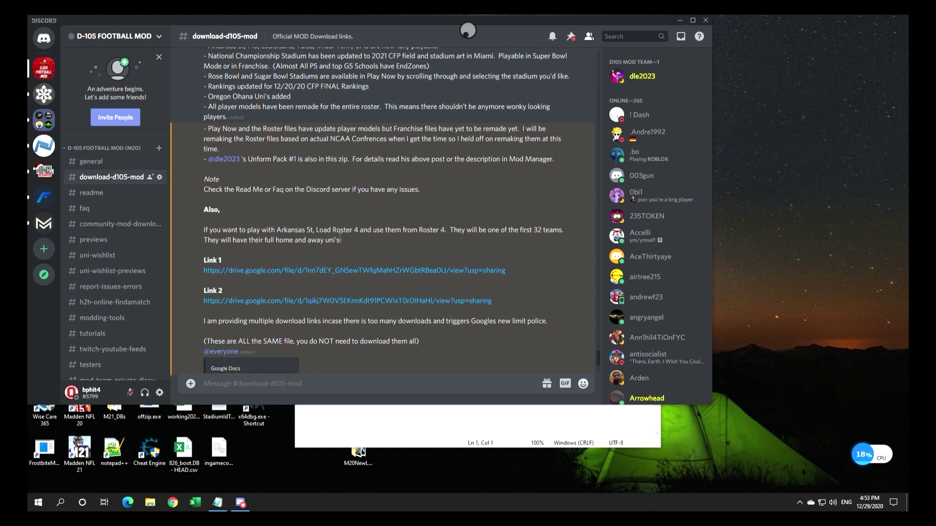
Open the first Google Drive link for D105+MOD21_Ver.1.2.zip from the post in the download-d105-mod channel.
scroll(353, 229, "up", 3)
scroll(354, 230, "down", 3)
scroll(330, 273, "down", 3)
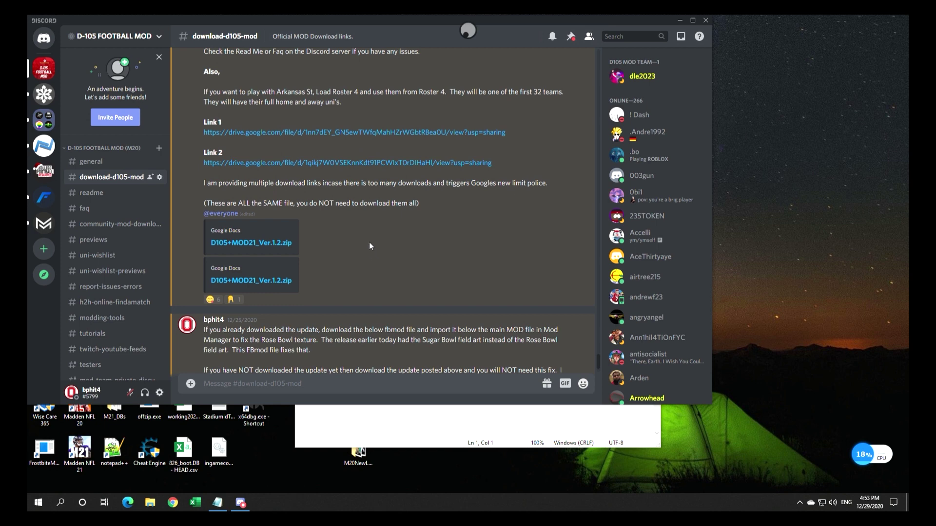
scroll(370, 242, "down", 1)
scroll(368, 224, "up", 3)
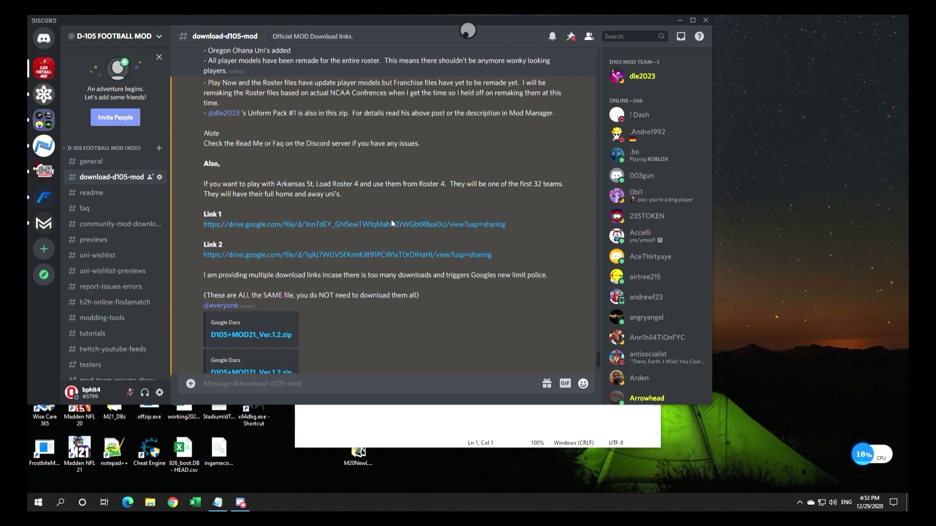
left_click(390, 220)
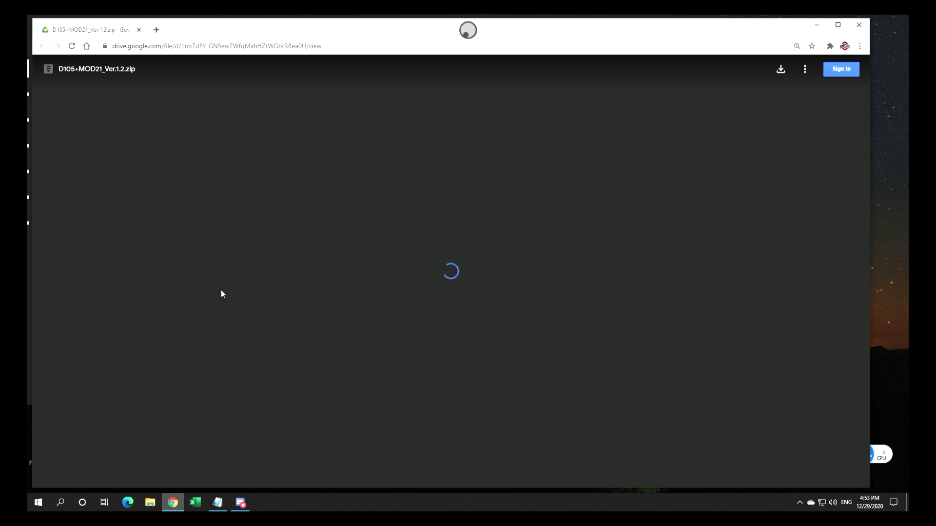
Try to download D105+MOD21_Ver.1.2.zip from the first link, choosing to proceed without a virus scan.
left_click(781, 69)
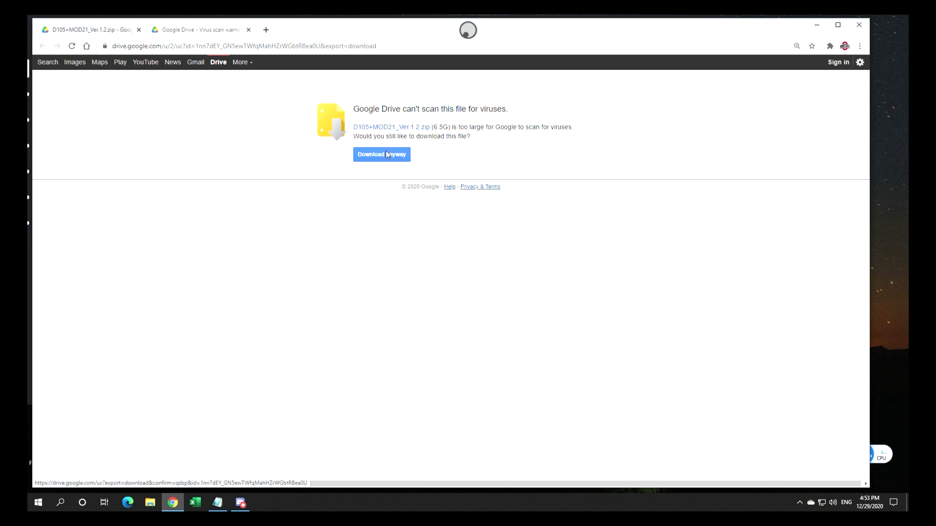
left_click(401, 154)
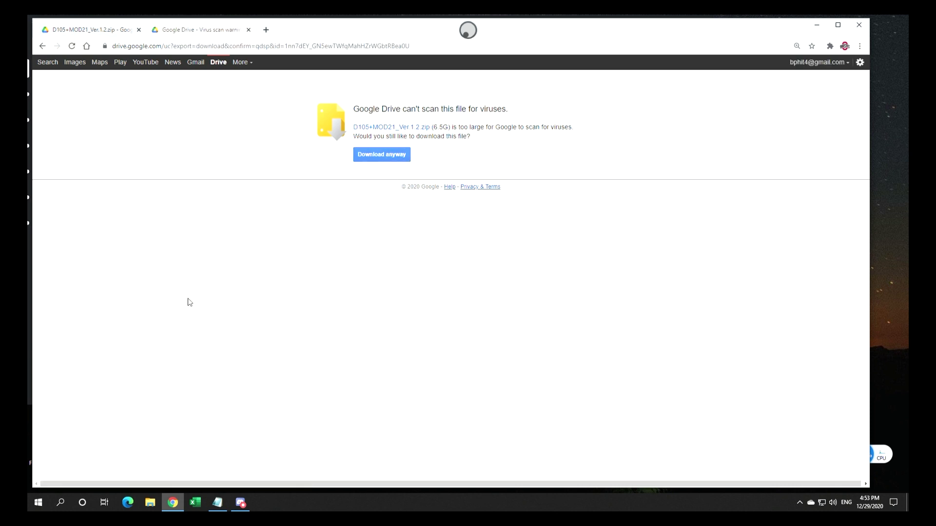
left_click(386, 151)
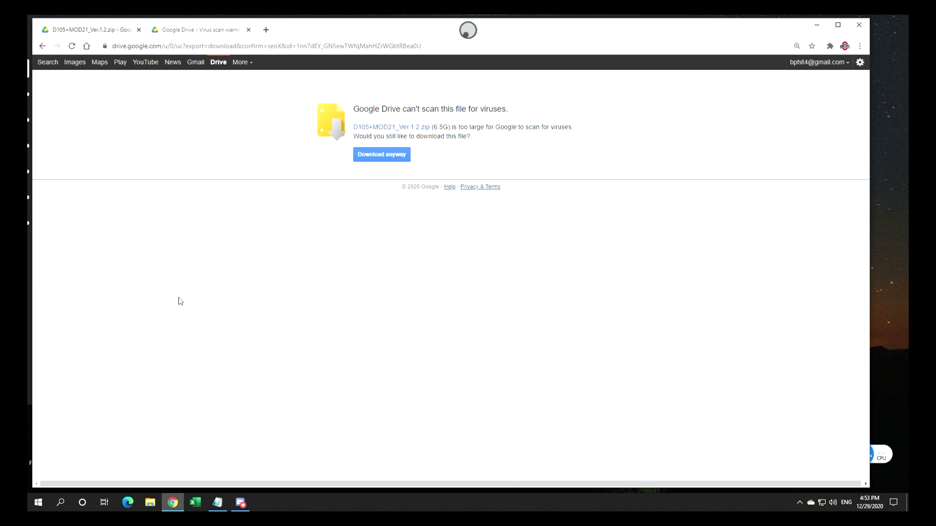
left_click(112, 35)
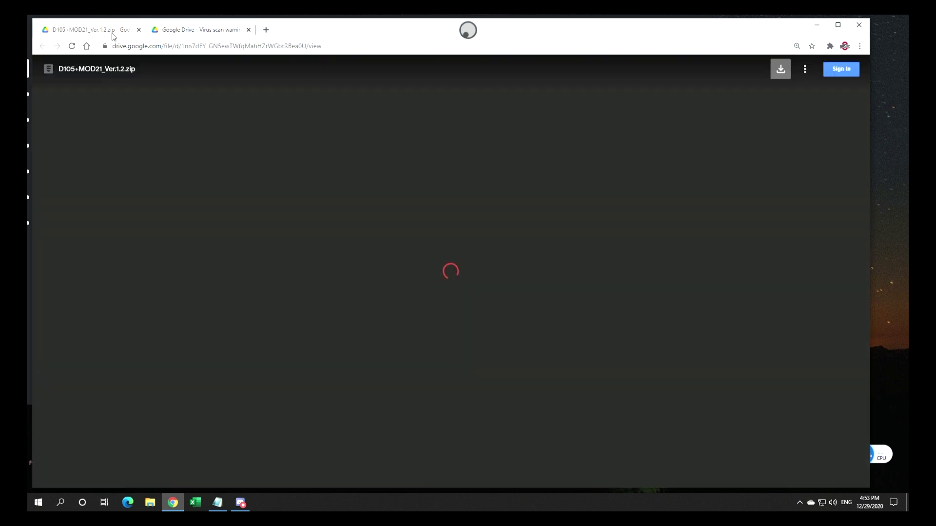
left_click(780, 71)
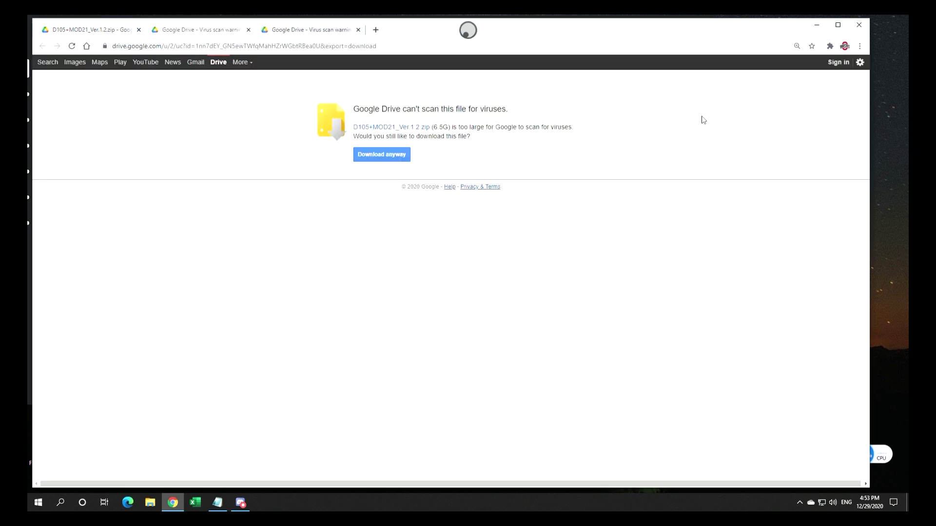
left_click(388, 156)
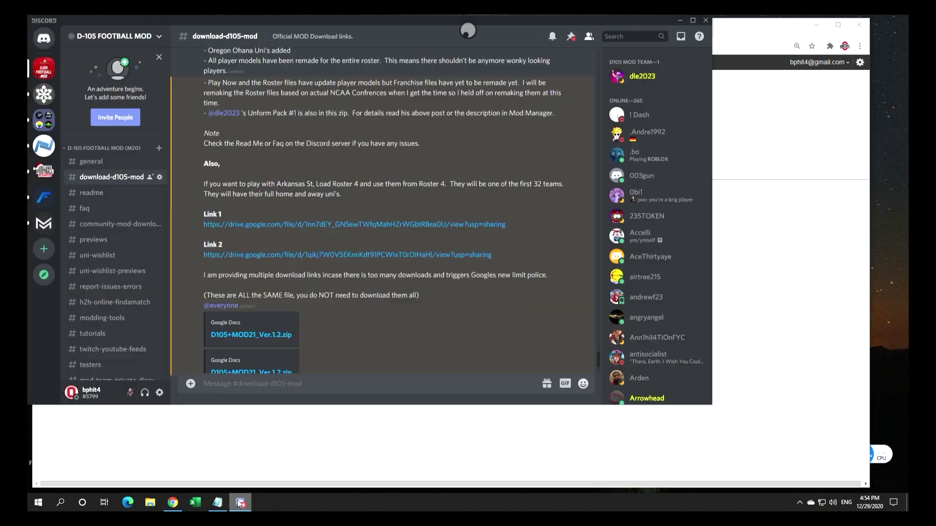
Return to Discord, open the second D105+MOD21_Ver.1.2.zip link and download the file without a virus scan.
left_click(240, 503)
scroll(320, 319, "down", 2)
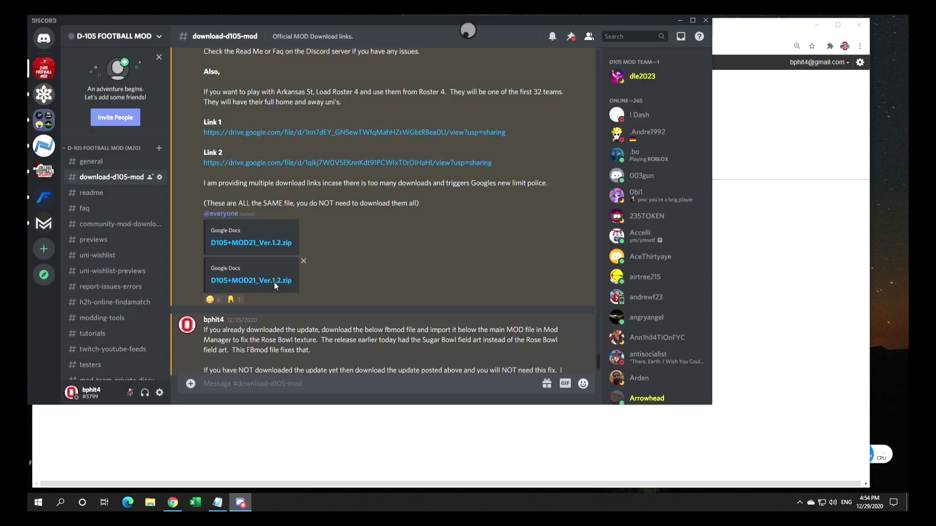
left_click(272, 283)
left_click(430, 253)
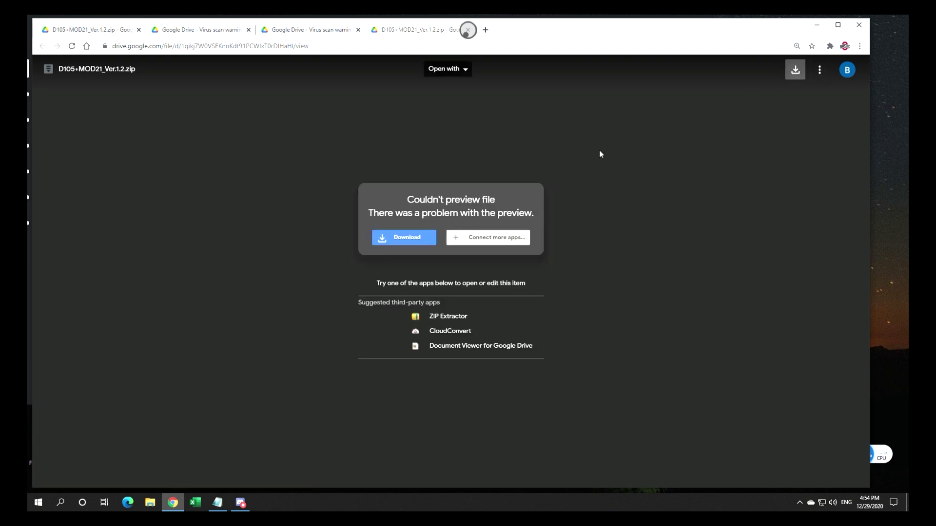
left_click(404, 237)
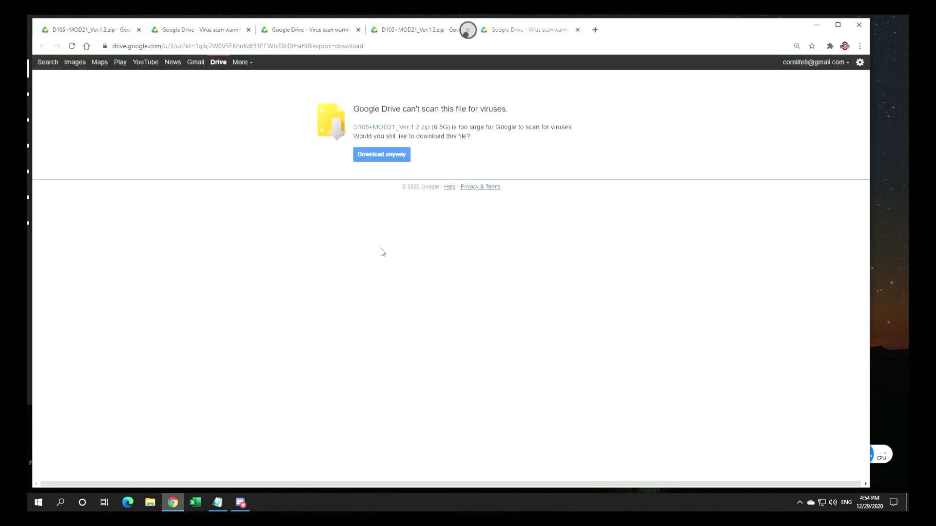
left_click(387, 156)
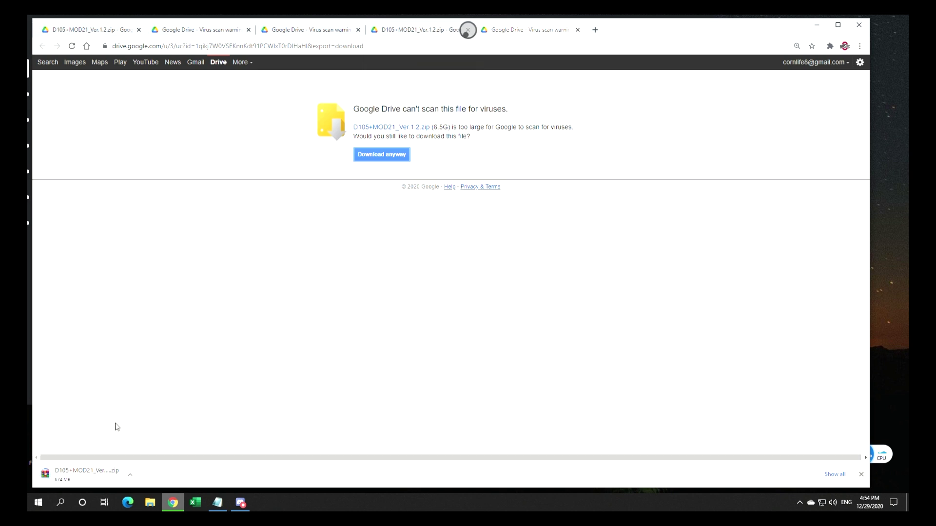
Look through This PC's Downloads folder in File Explorer for the D105+MOD21_Ver.1.2.zip archive.
left_click(150, 502)
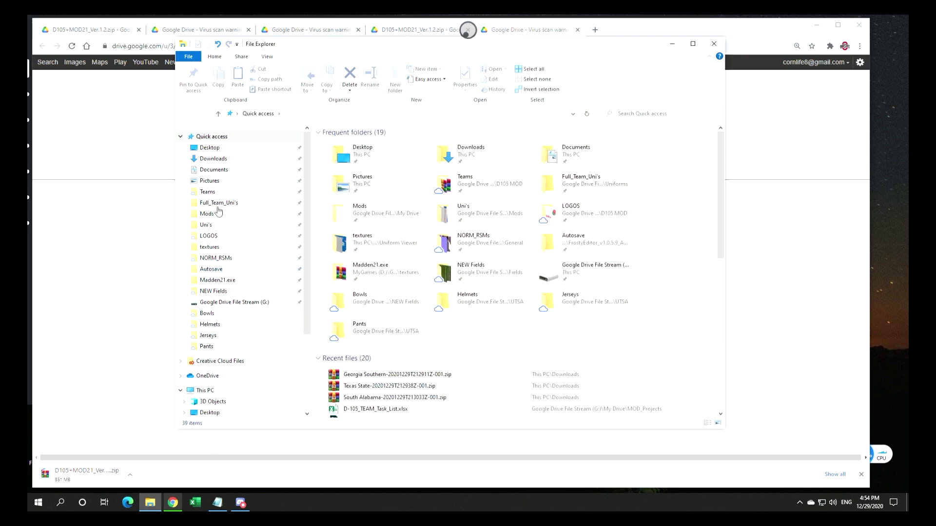
left_click(239, 161)
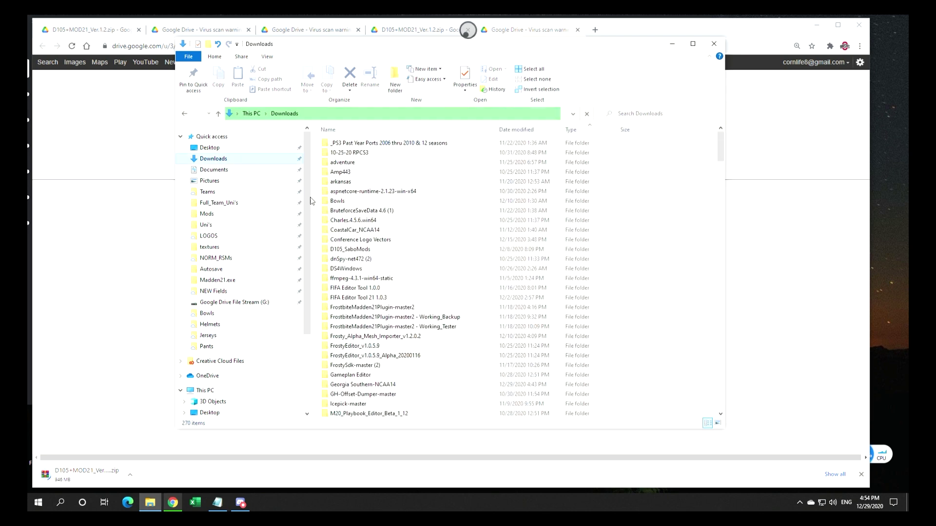
scroll(434, 286, "down", 20)
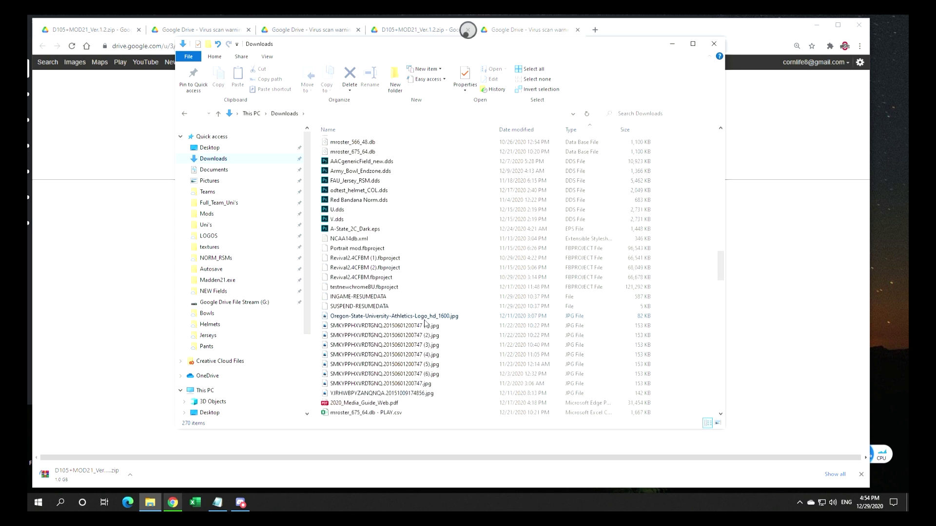
scroll(431, 328, "down", 18)
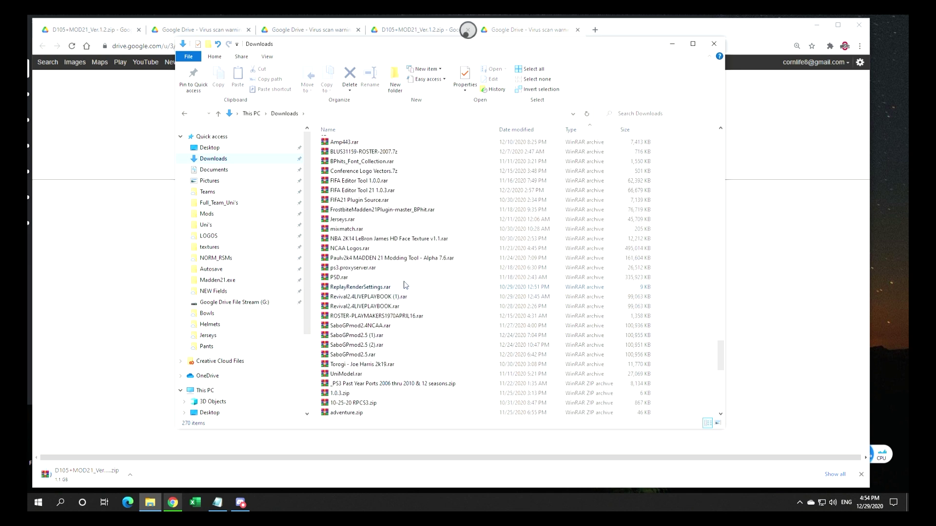
scroll(378, 260, "down", 9)
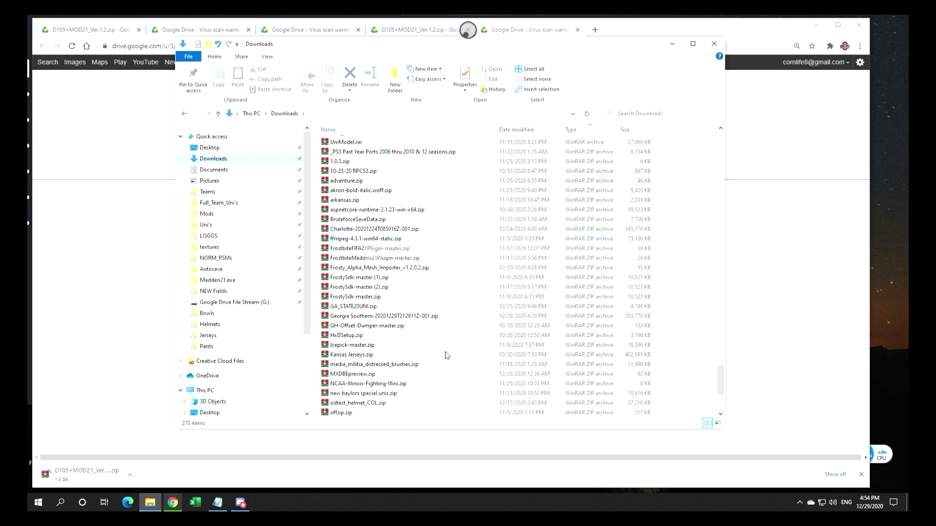
scroll(401, 342, "up", 3)
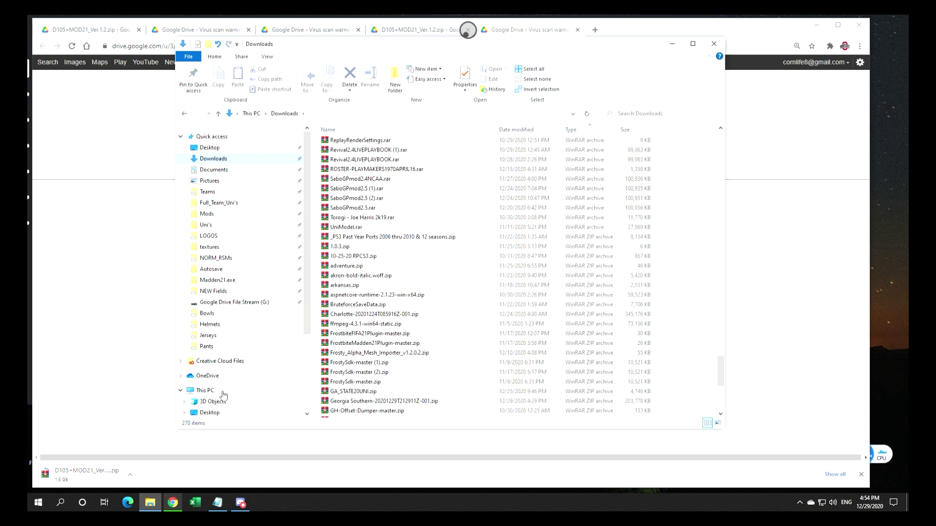
Open D105+MOD21_Ver.1.2.zip from the Downloads folder on the MyGames (D:) drive and dismiss the WinRAR expiry notification.
scroll(225, 395, "down", 2)
left_click(229, 360)
scroll(230, 355, "down", 2)
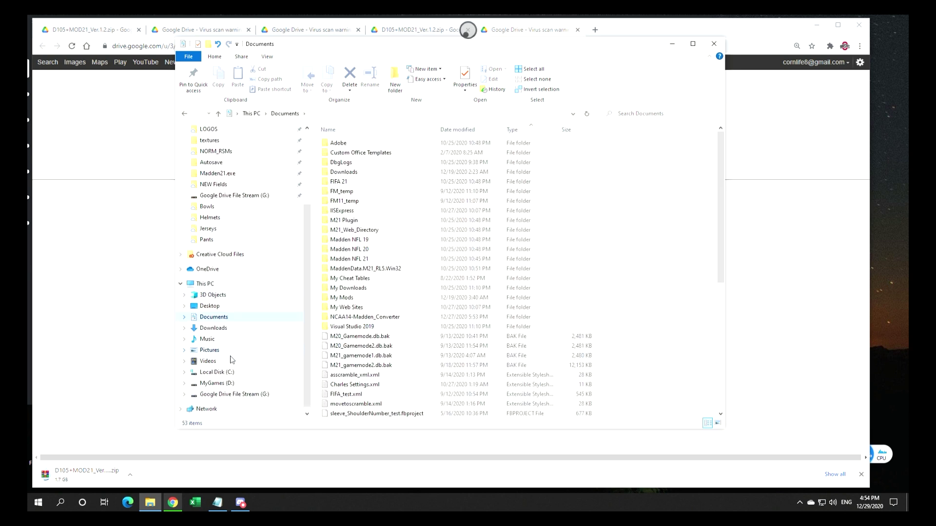
left_click(230, 382)
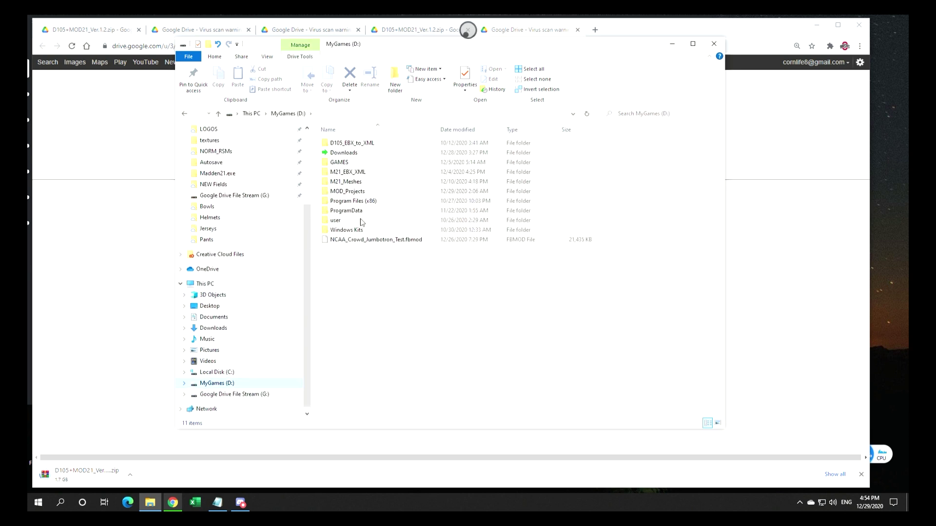
double_click(378, 154)
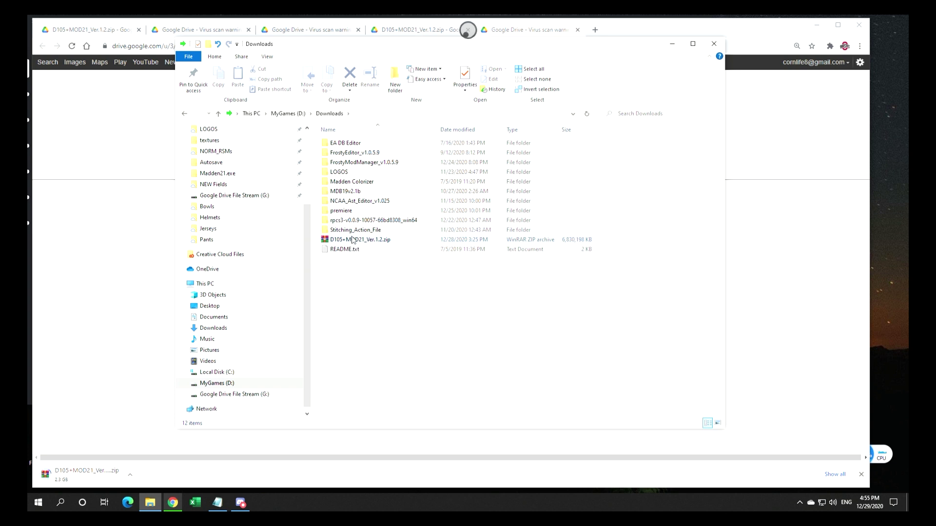
left_click(385, 239)
double_click(391, 242)
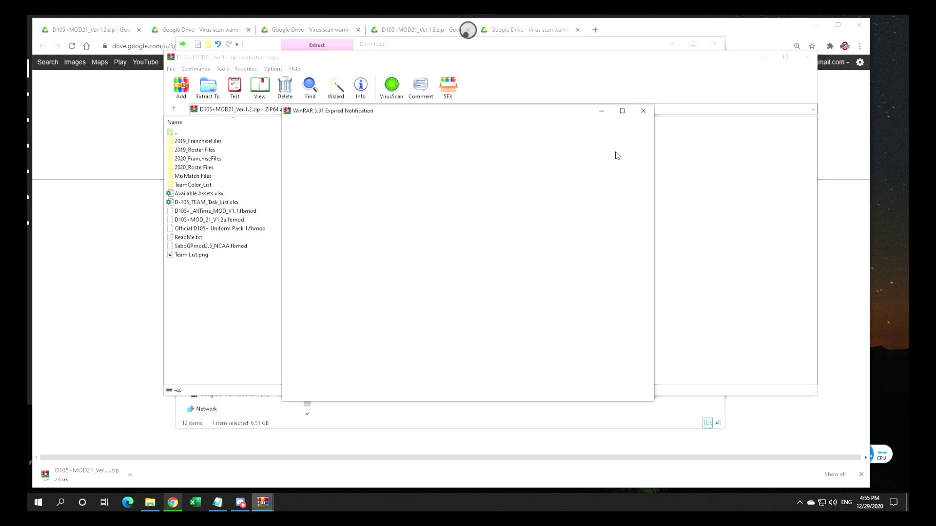
left_click(643, 111)
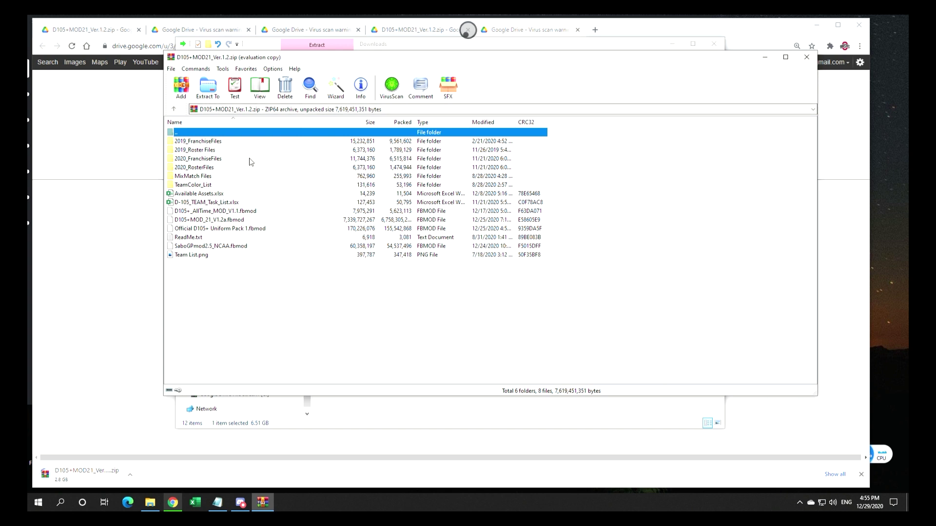
Extract the whole archive to D:\Downloads\D105+MOD21_Ver.1.2 and close WinRAR.
left_click(209, 88)
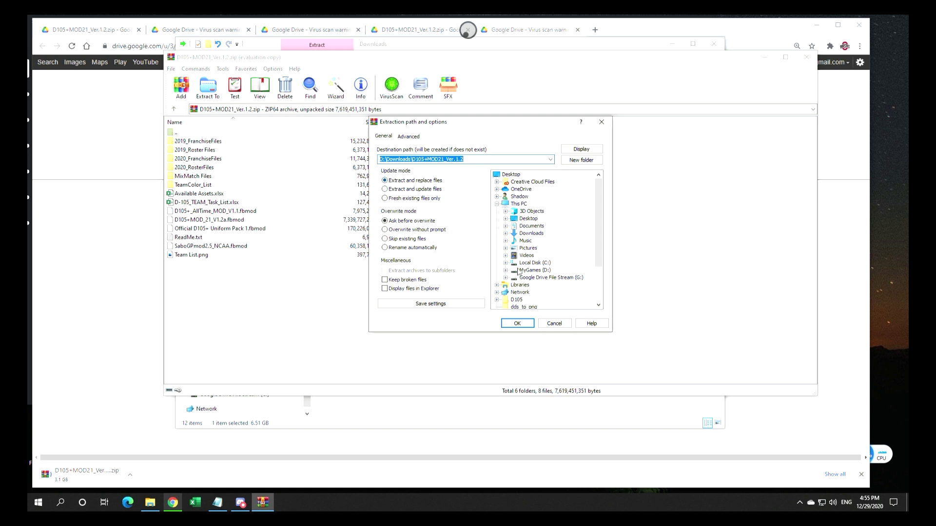
left_click(515, 324)
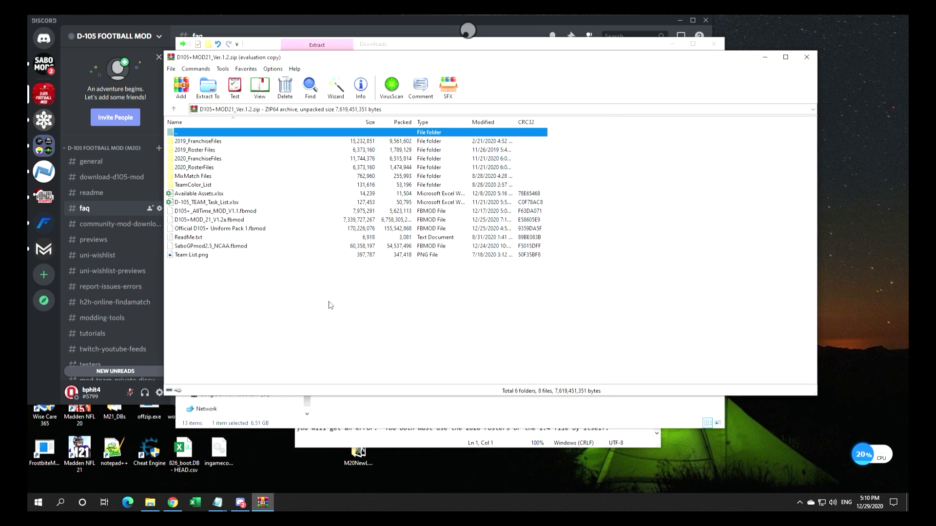
left_click(807, 57)
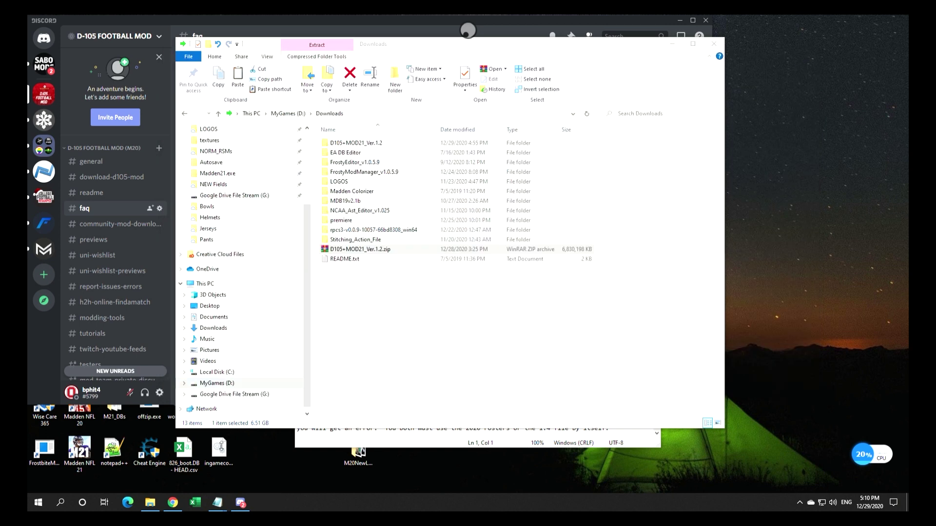
Switch to Chrome and download Frosty Mod Manager v1.0.5.9 from the Frosty Tool Suite downloads page.
left_click(173, 503)
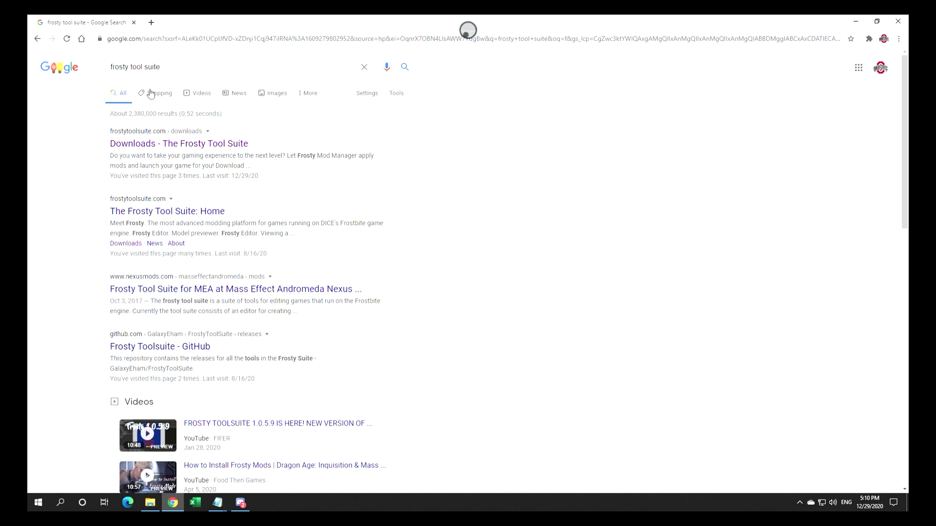
left_click_drag(158, 67, 101, 67)
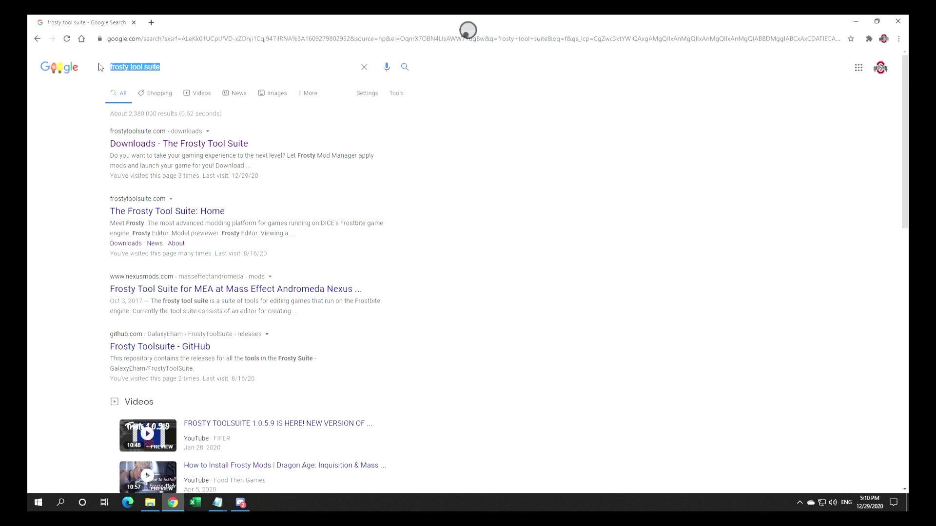
left_click(237, 146)
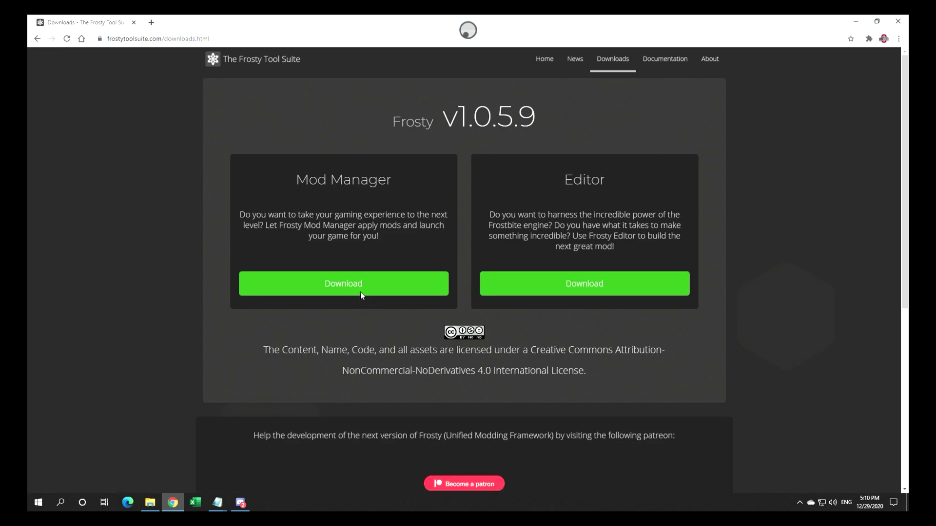
left_click(359, 288)
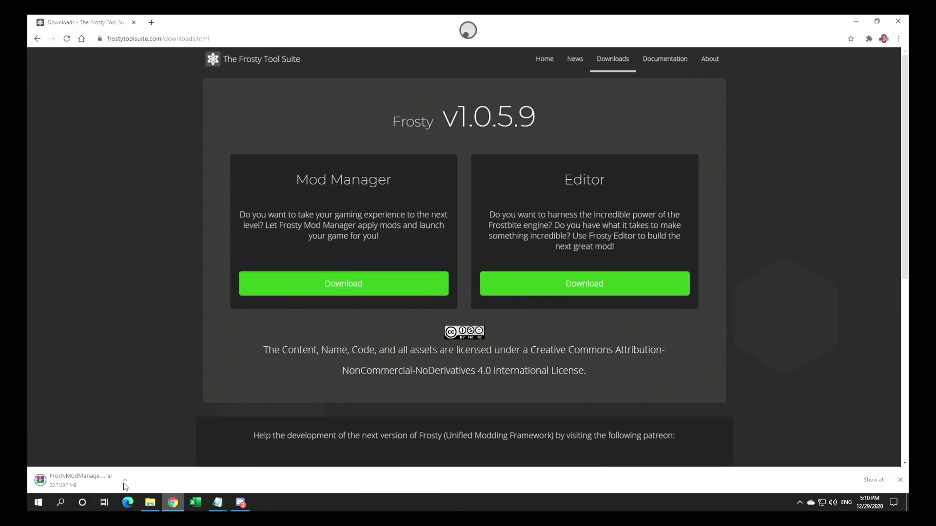
left_click(125, 483)
left_click(146, 465)
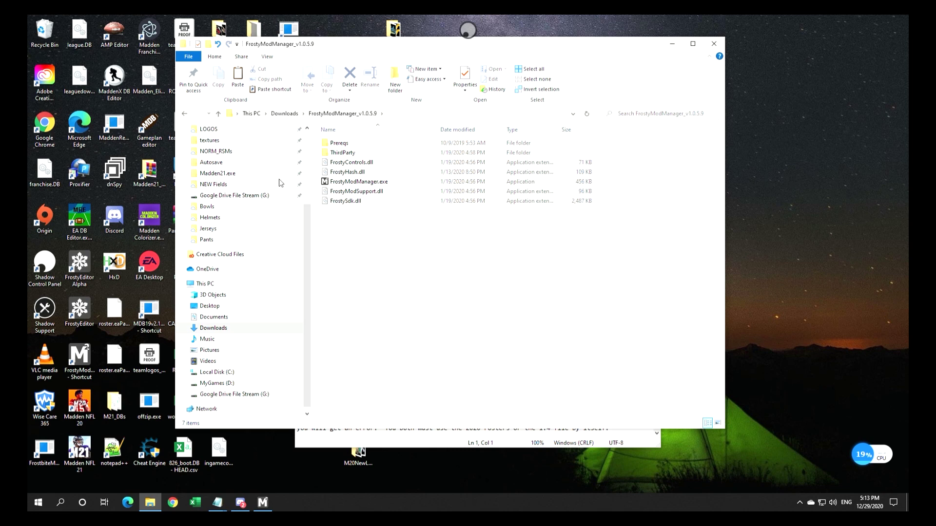
Run FrostyModManager.exe, create a configuration from Madden20.exe in D:\GAMES\Madden NFL 20, and open that Madden NFL 20 configuration.
left_click(388, 184)
double_click(388, 183)
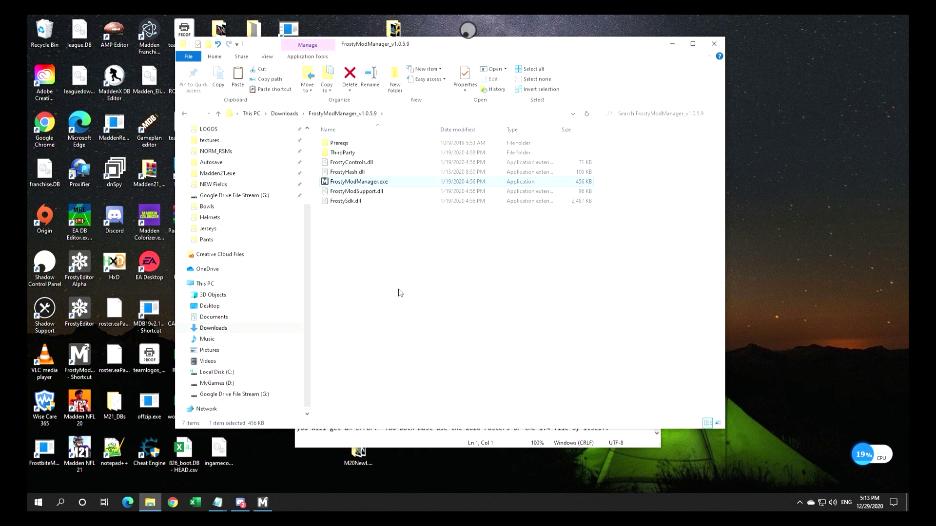
left_click(563, 337)
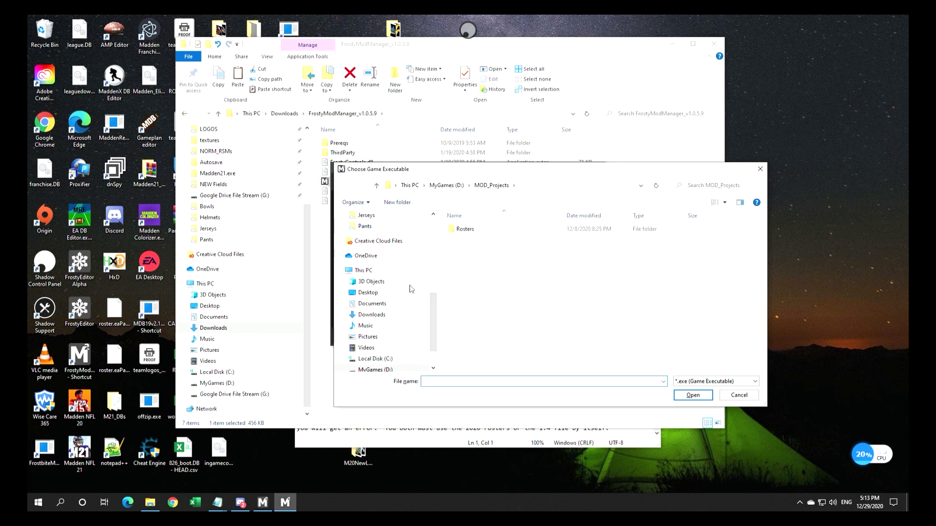
scroll(404, 341, "down", 2)
left_click(400, 334)
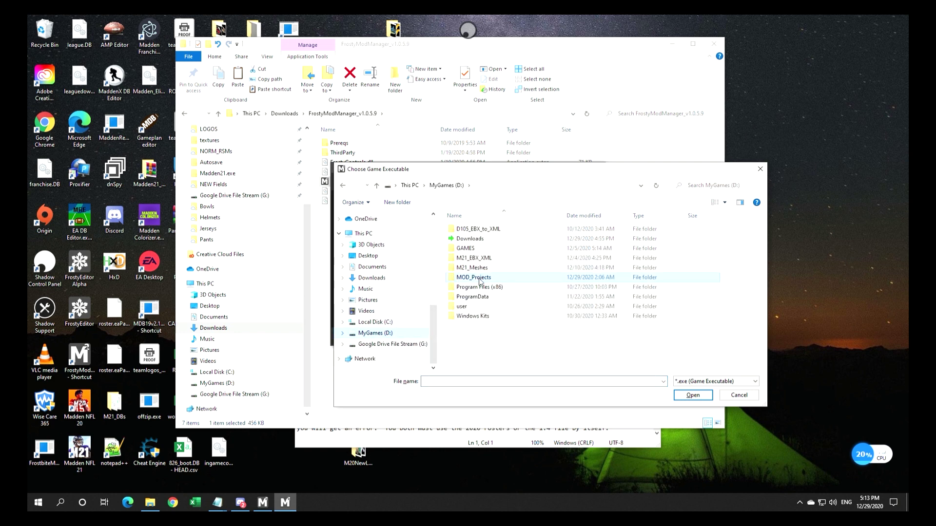
double_click(503, 248)
double_click(504, 241)
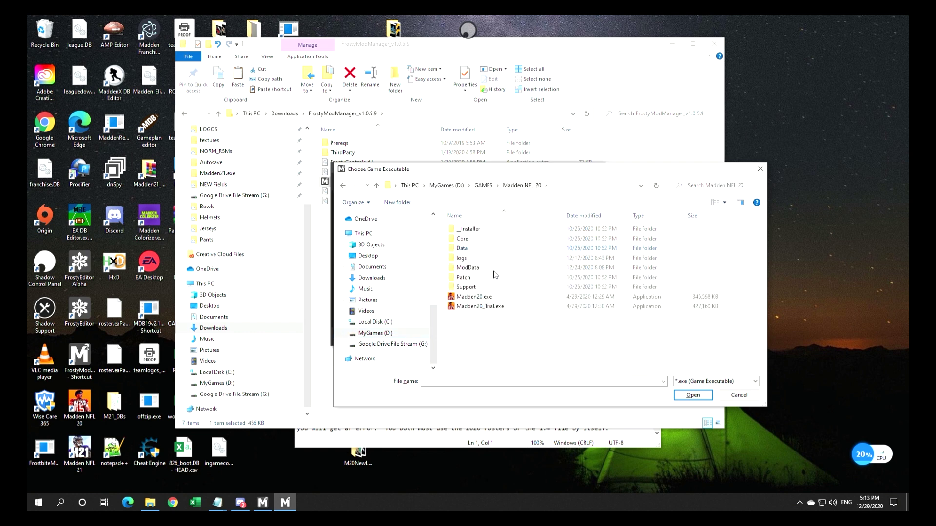
double_click(477, 299)
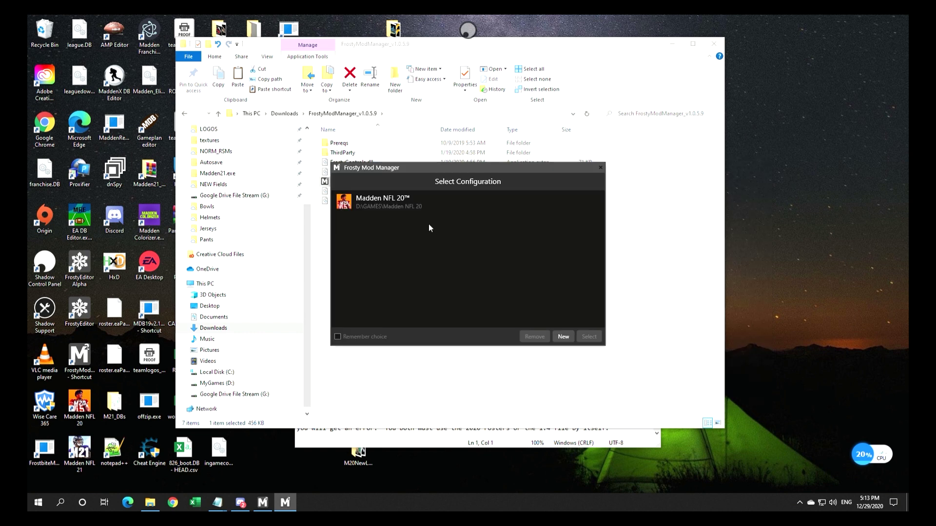
double_click(430, 204)
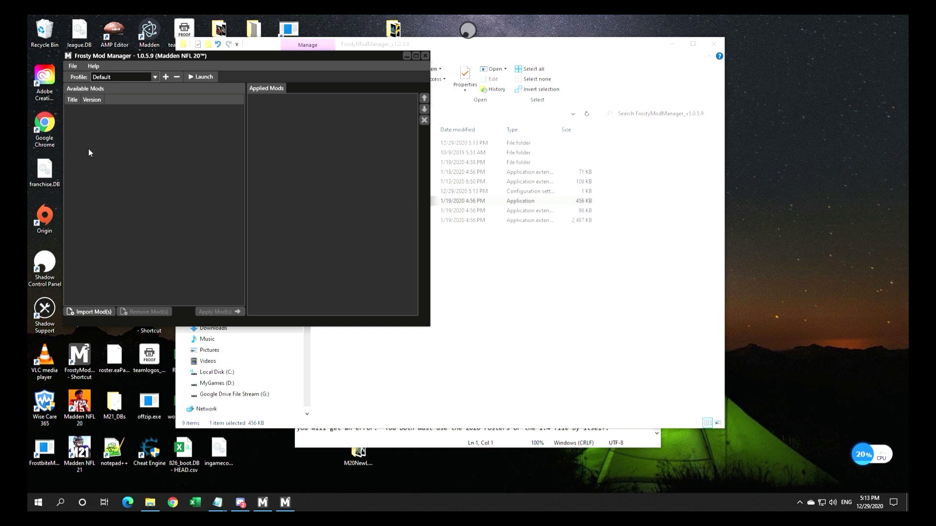
Import all four .fbmod files from D:\Downloads\D105+MOD21_Ver.1.2 into the available mods.
left_click(93, 311)
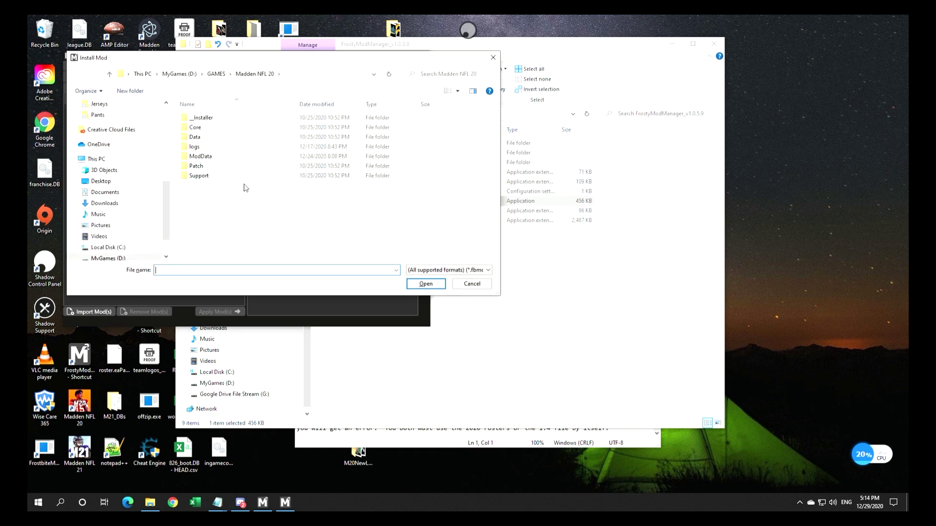
scroll(126, 256, "down", 2)
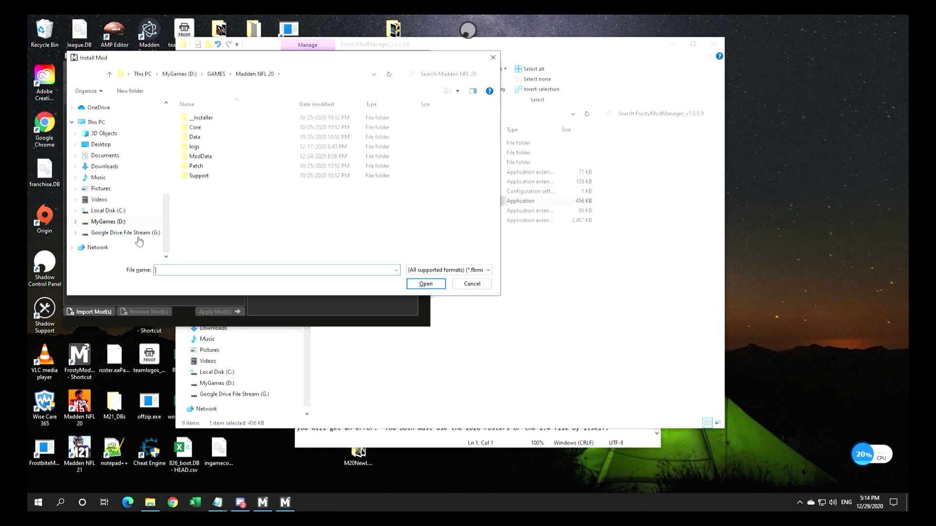
left_click(147, 222)
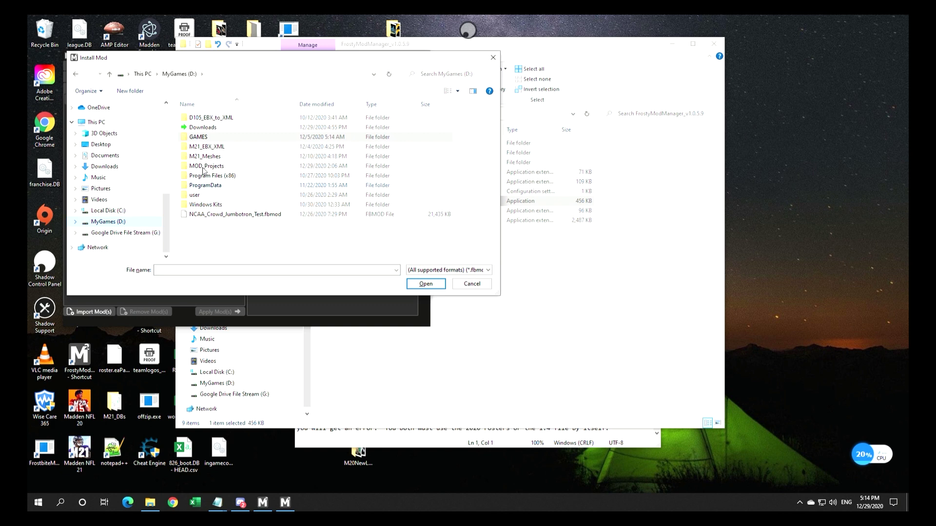
double_click(226, 129)
double_click(229, 118)
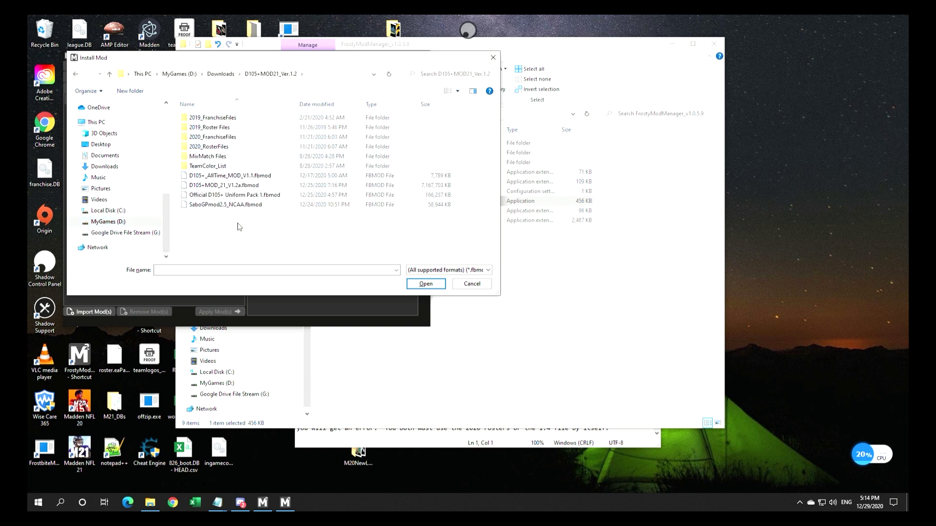
left_click_drag(237, 223, 233, 179)
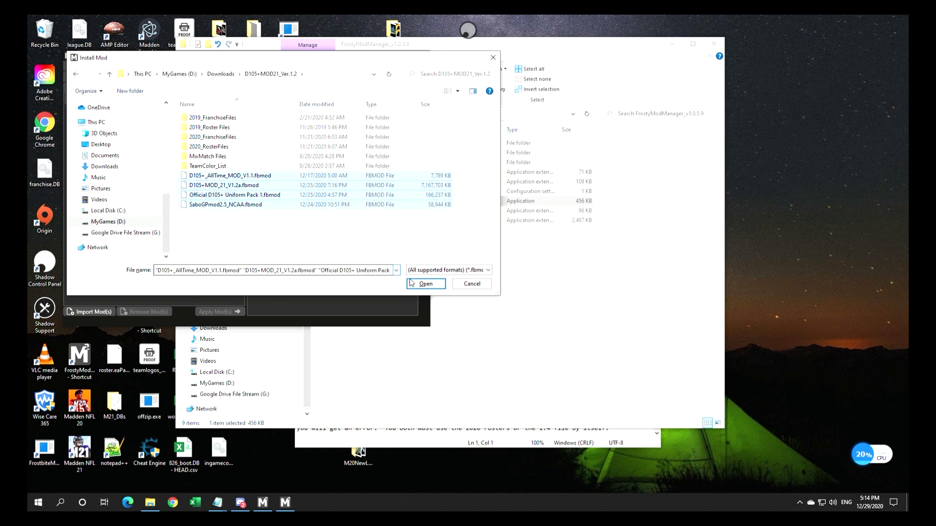
left_click(431, 284)
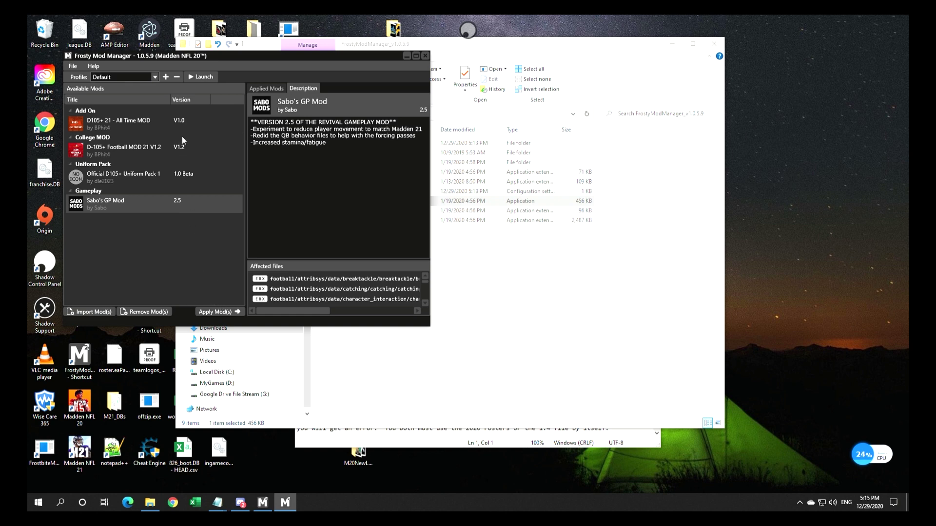
Apply the D105+ 21 - All Time MOD to the Default profile and disable it among the applied mods.
left_click(190, 120)
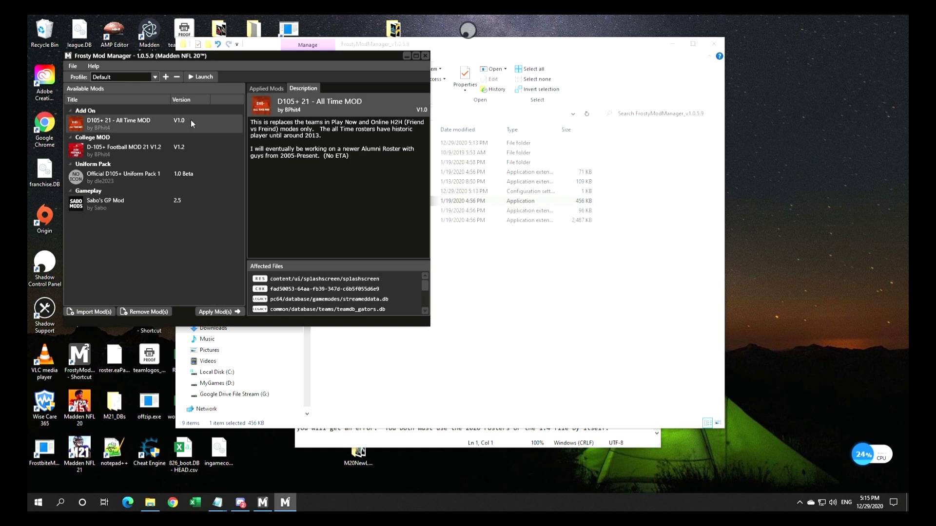
left_click(229, 312)
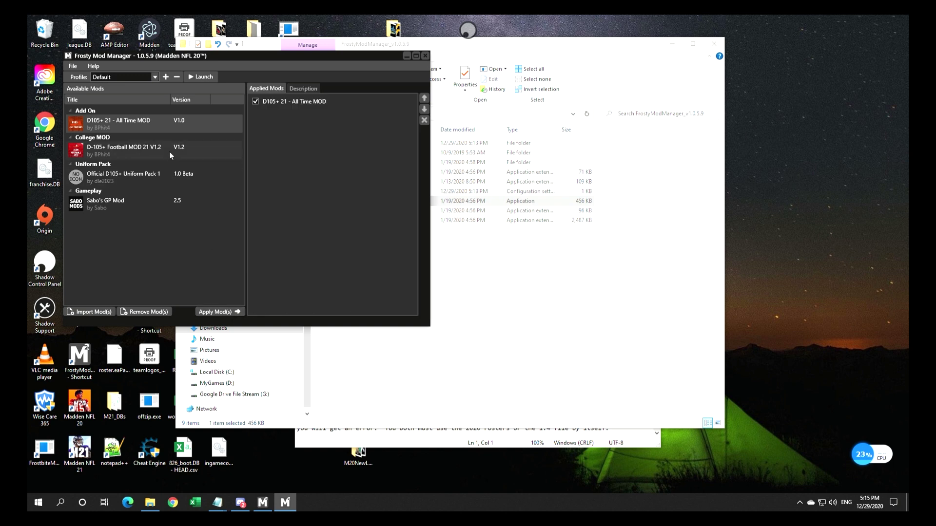
left_click(254, 102)
Apply D-105+ Football MOD 21 V1.2 and Sabo's GP Mod to the profile, with the gameplay mod below the football mod.
left_click(147, 151)
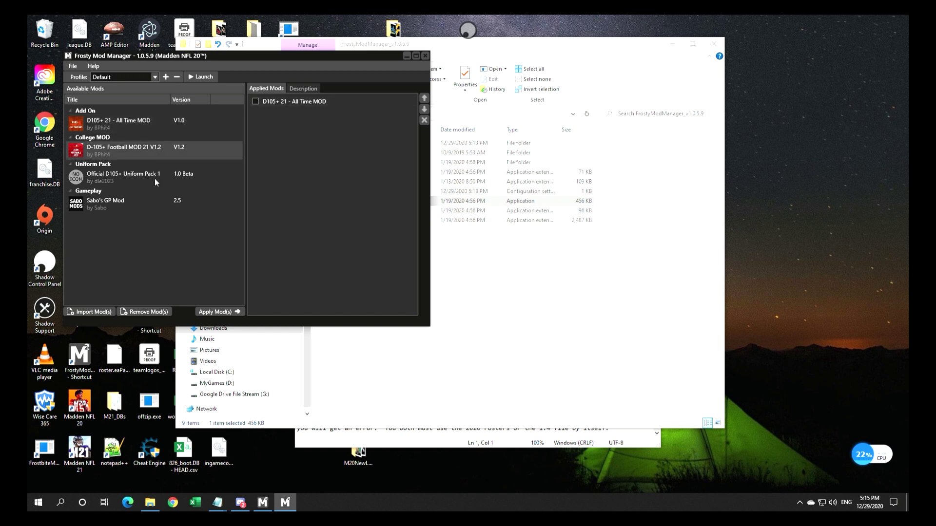
left_click(212, 312)
left_click(168, 203)
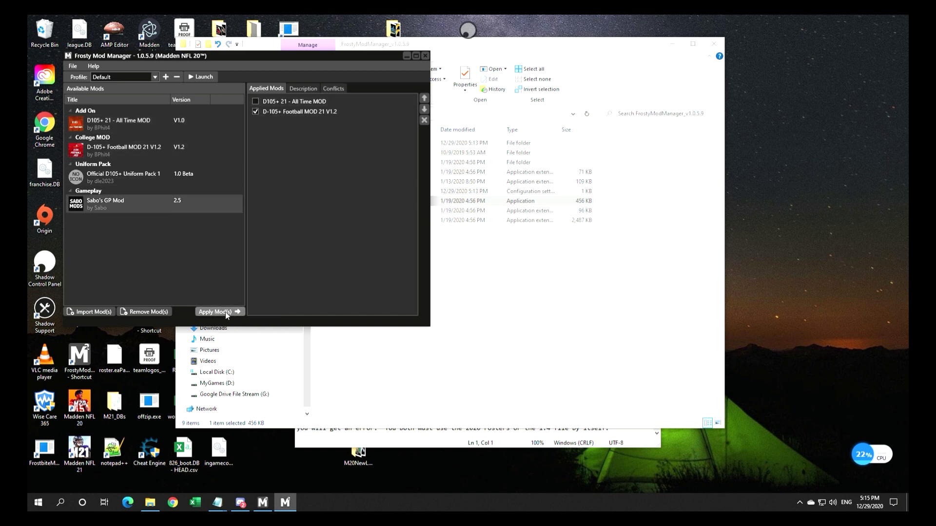
left_click(226, 315)
left_click(314, 123)
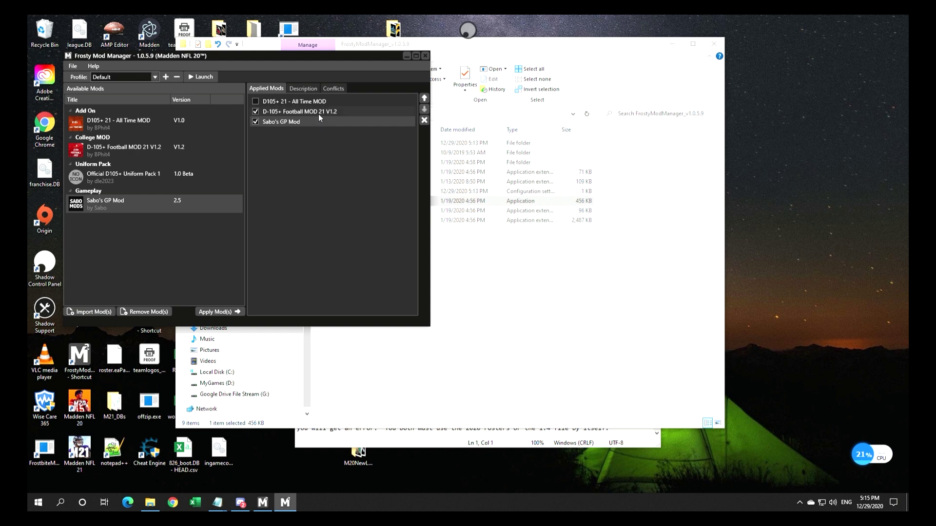
left_click(315, 112)
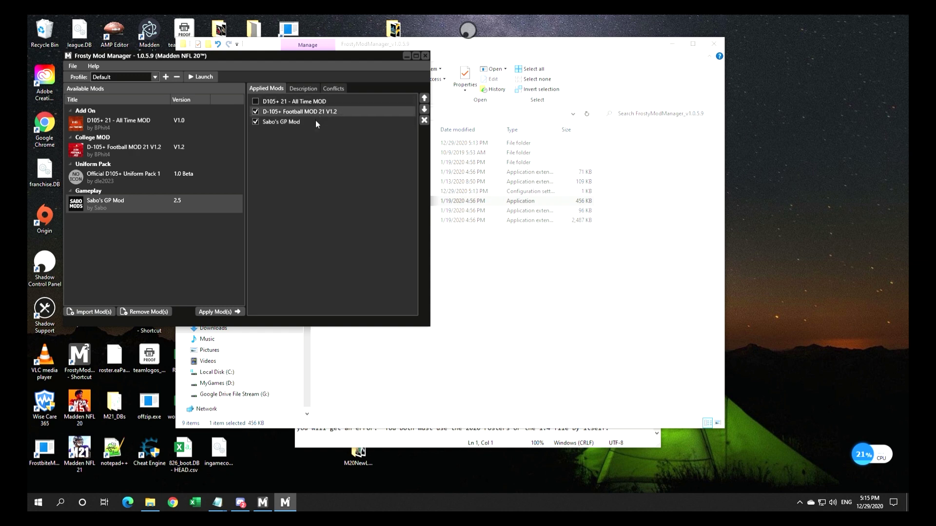
left_click(316, 122)
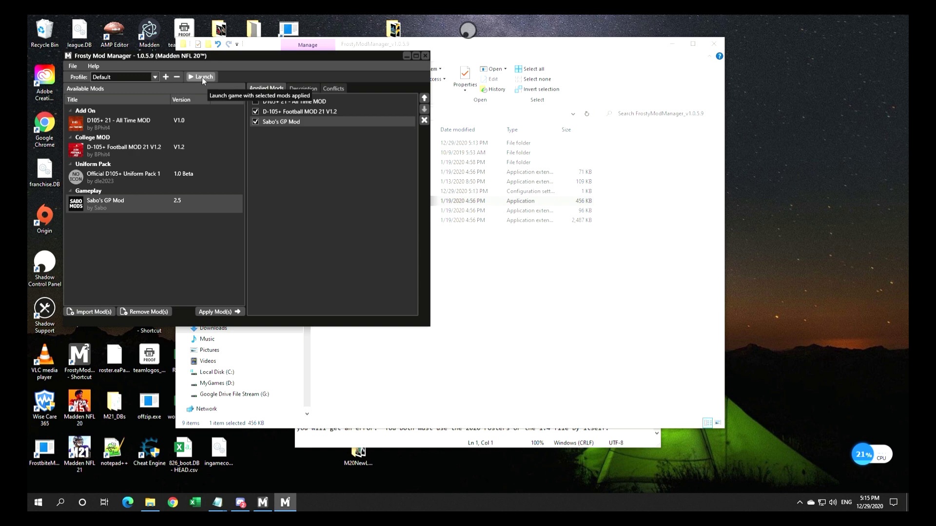
Switch to File Explorer and select the four CAREER-D105V20ROS files in the D105+MOD21_Ver.1.2 archive's 2020_FranchiseFiles folder.
left_click(268, 507)
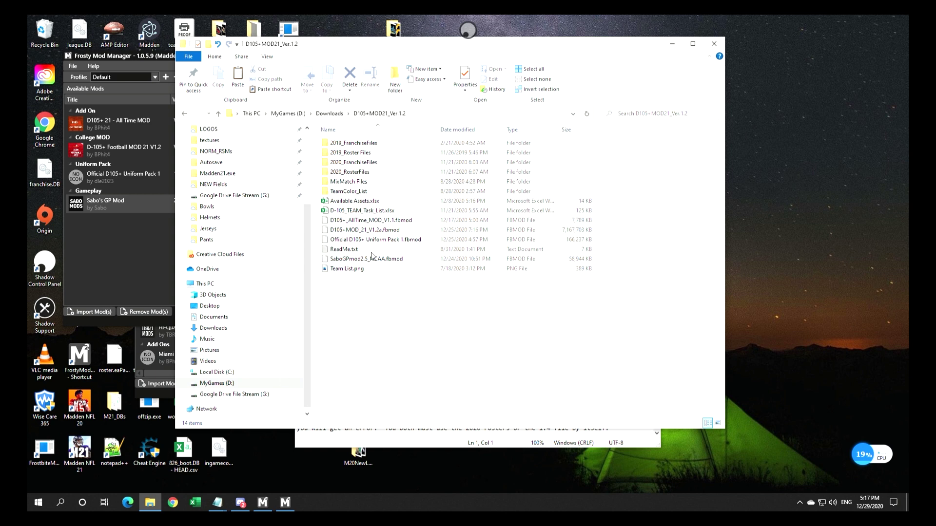
left_click(375, 162)
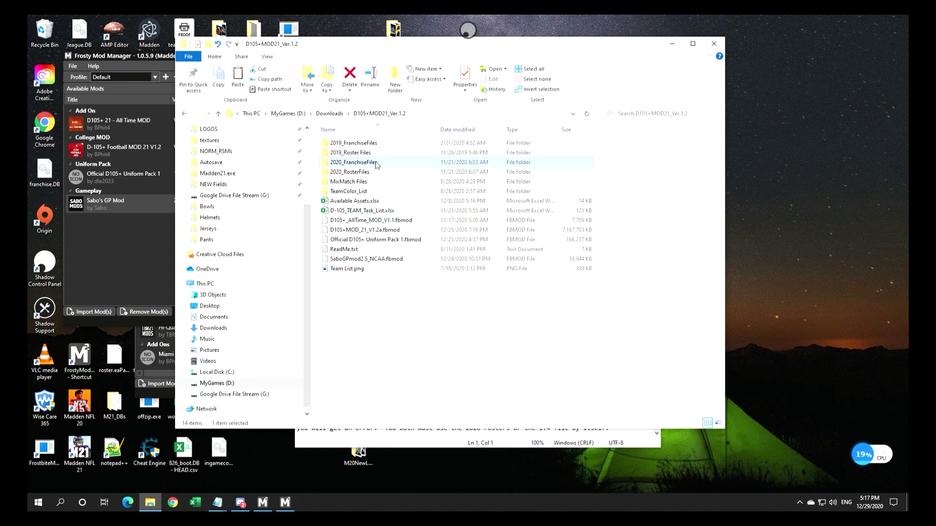
left_click(375, 162)
left_click(420, 168)
double_click(419, 165)
left_click_drag(387, 198, 378, 136)
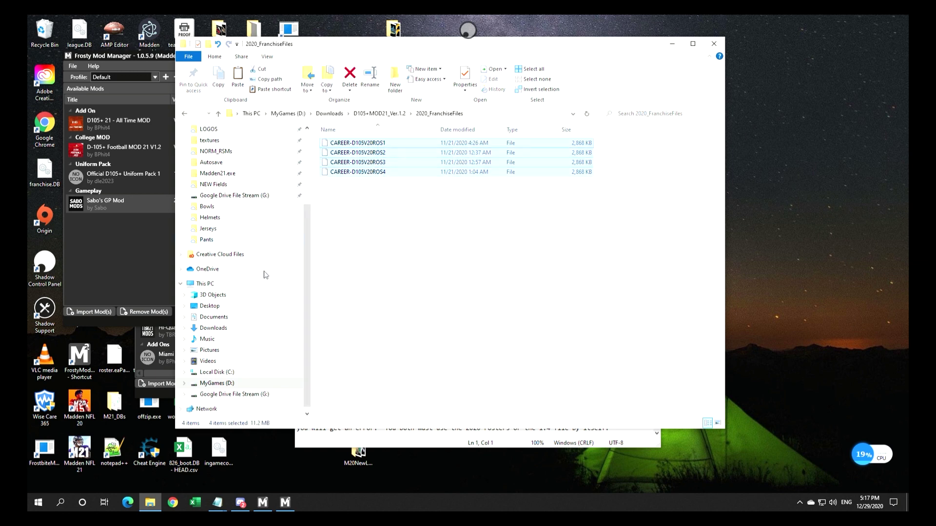
Open Documents\Madden NFL 20\settings as the franchise files' destination, then show and dismiss its paste options.
left_click(213, 318)
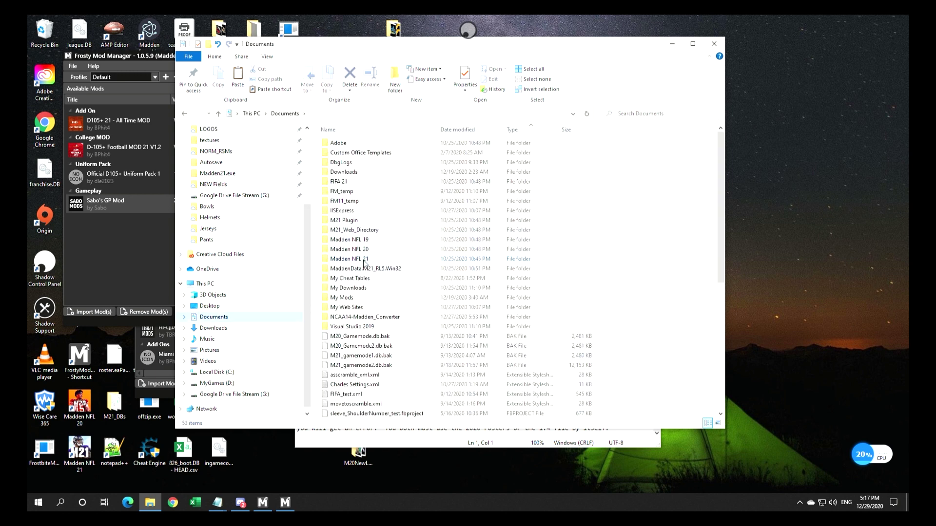
double_click(375, 250)
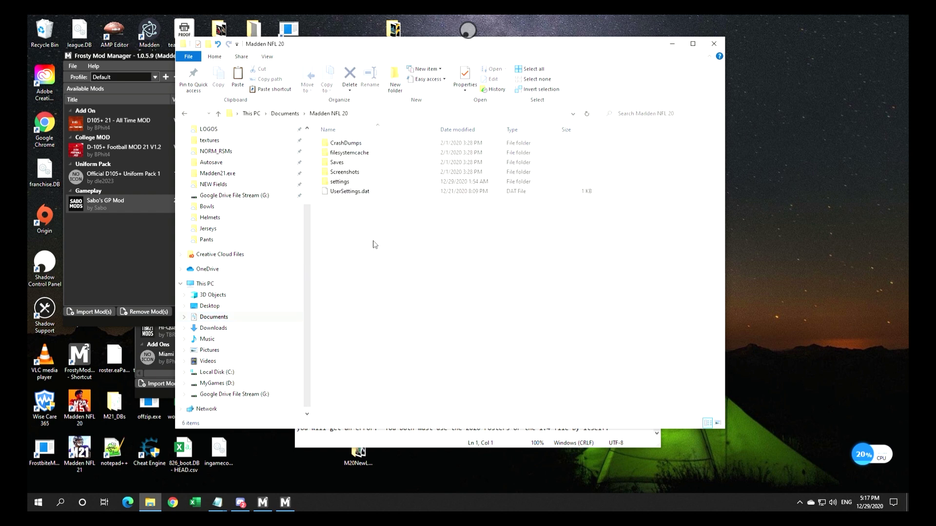
double_click(356, 180)
right_click(705, 200)
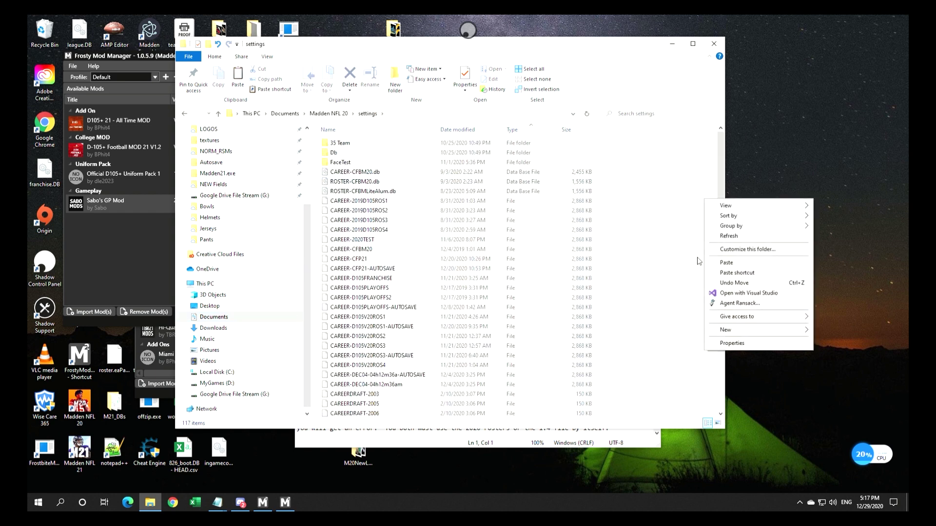
left_click(664, 268)
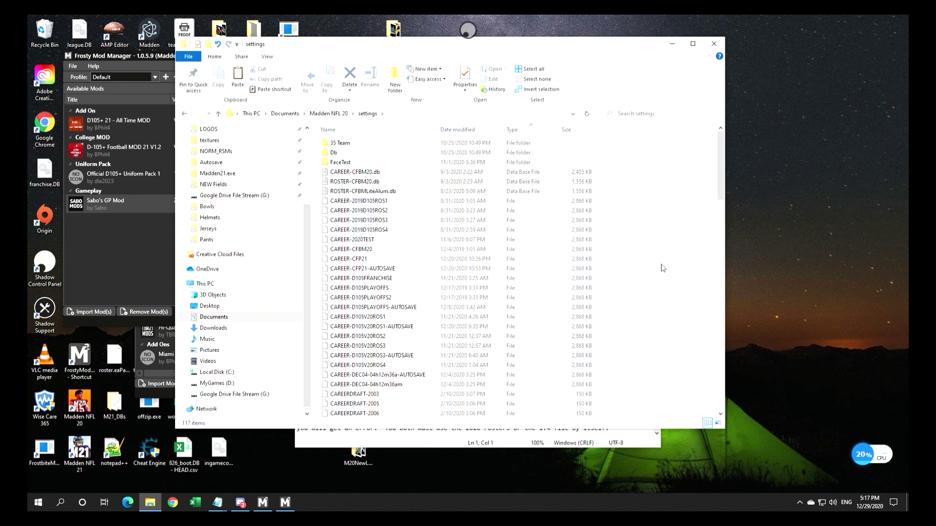
Return to the D105+MOD21_Ver.1.2 folder and copy the four ROSTER-2020D105Ros files from 2020_RosterFiles.
left_click(182, 115)
left_click(182, 114)
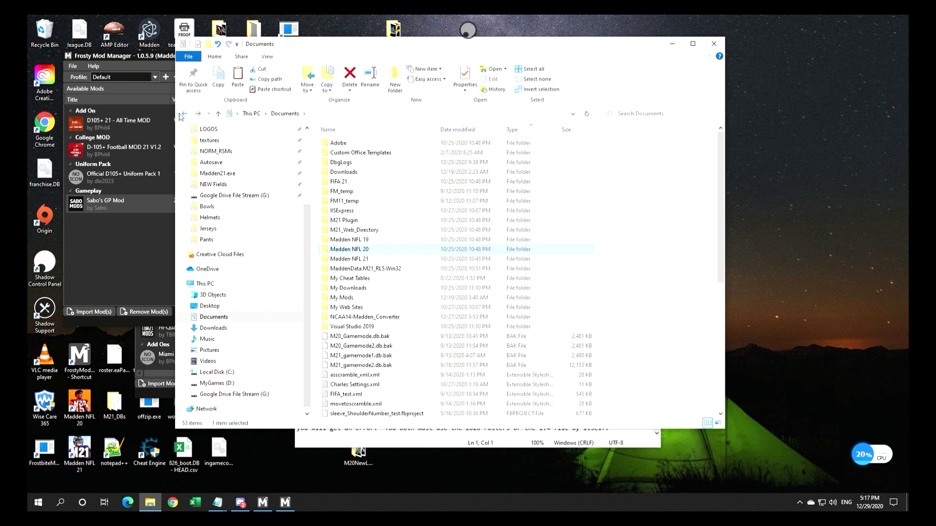
left_click(186, 117)
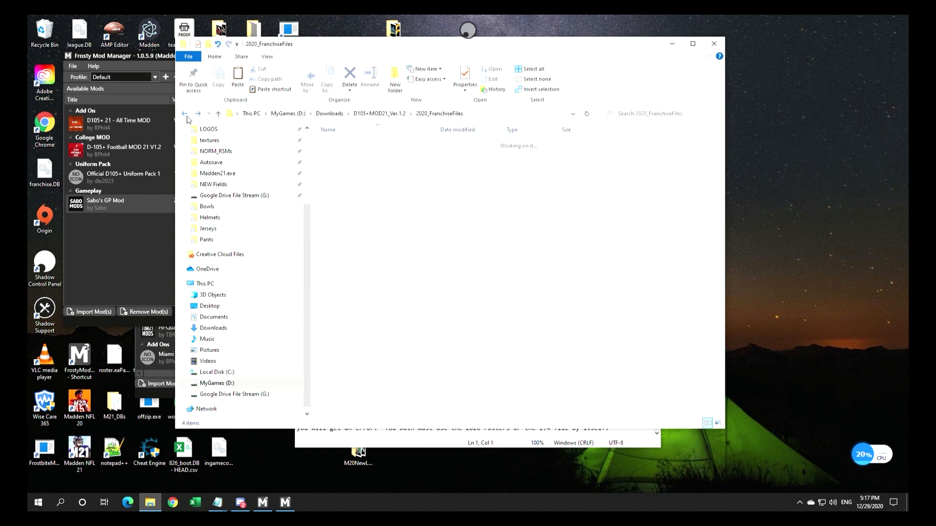
left_click(185, 115)
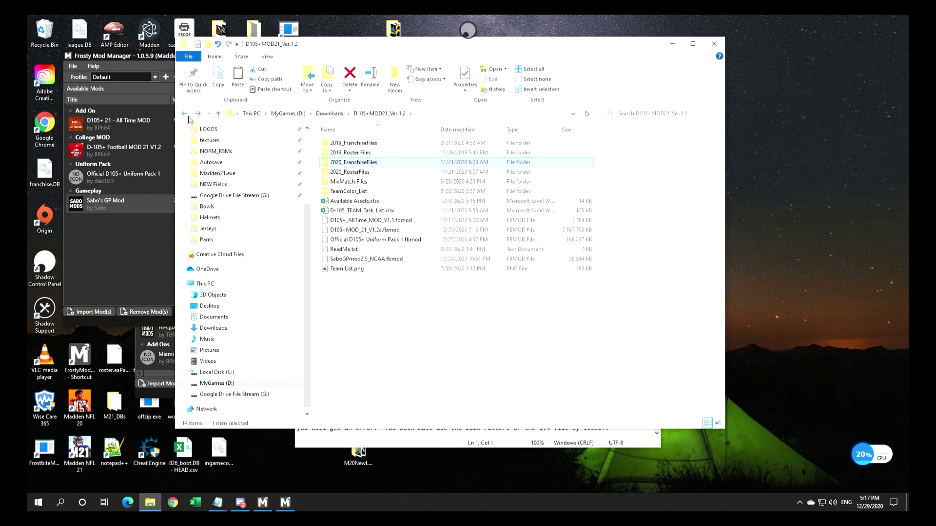
double_click(378, 168)
left_click_drag(390, 200, 364, 141)
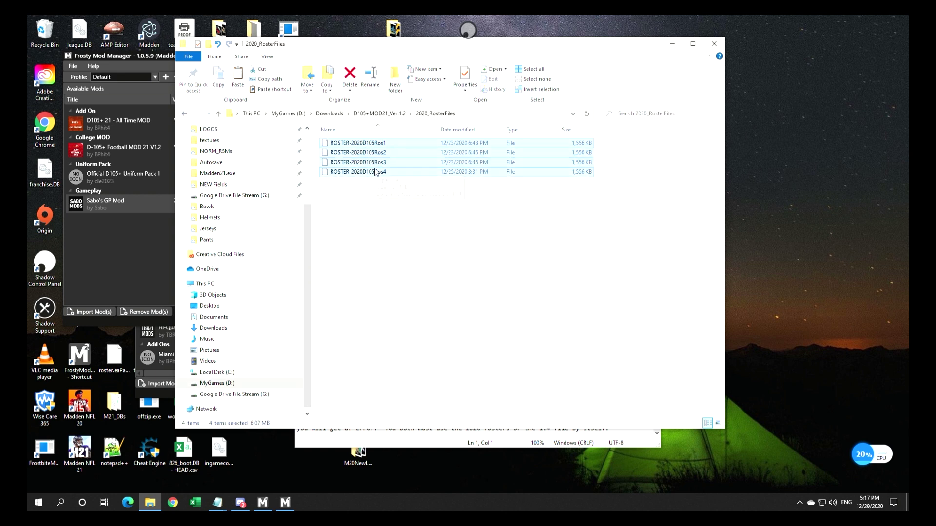
right_click(387, 159)
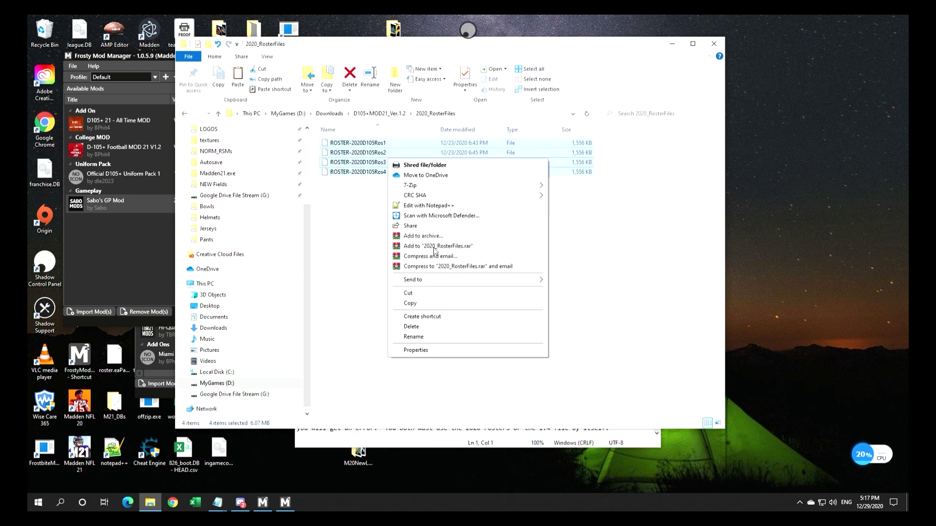
left_click(415, 303)
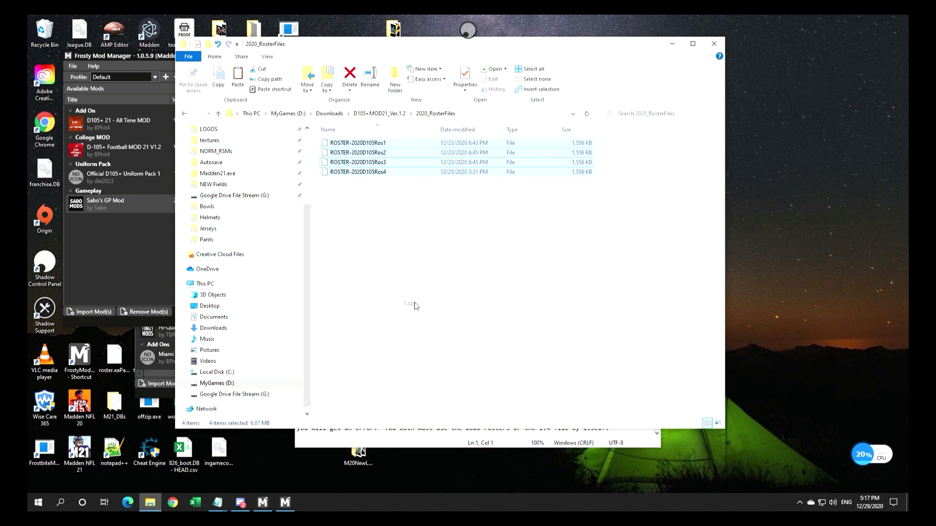
Open Documents\Madden NFL 20\settings as the roster files' destination, show and dismiss its paste options, and return to the D105+MOD21_Ver.1.2 folder.
left_click(227, 329)
left_click(215, 316)
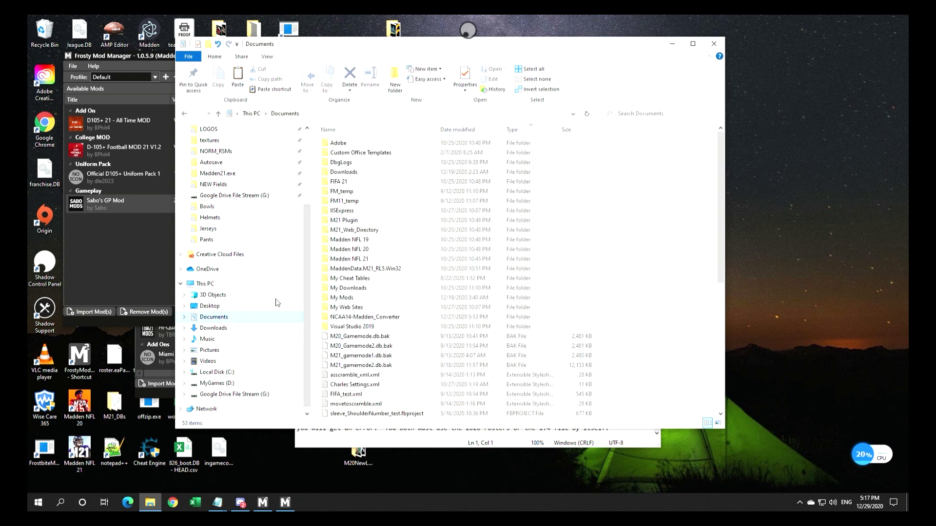
double_click(380, 250)
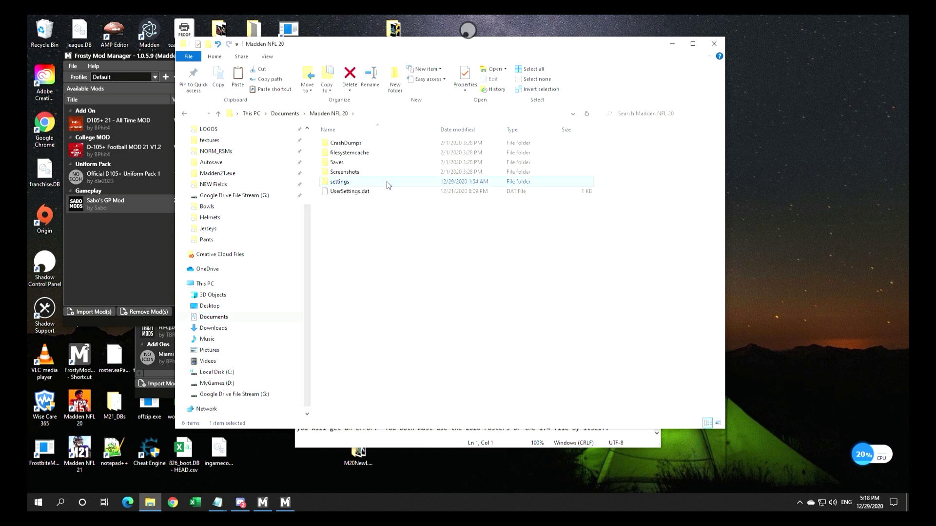
double_click(387, 182)
right_click(627, 265)
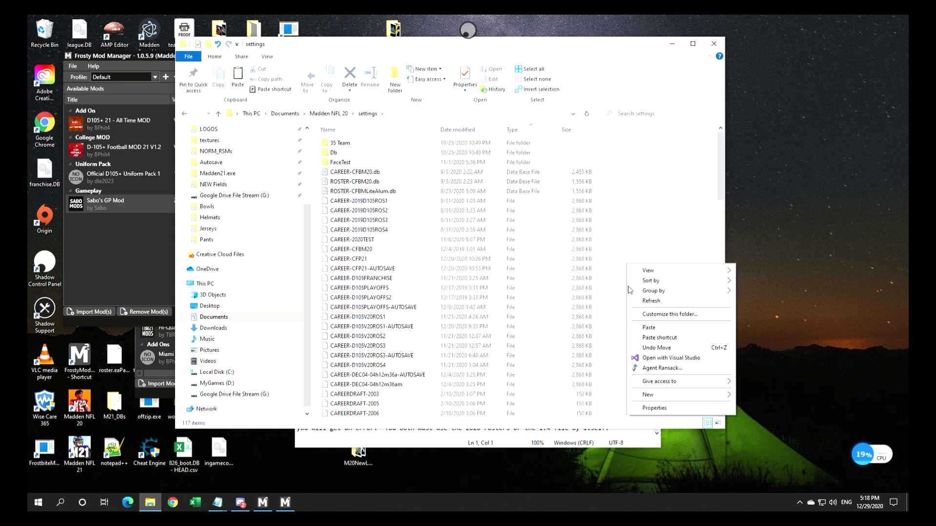
left_click(658, 196)
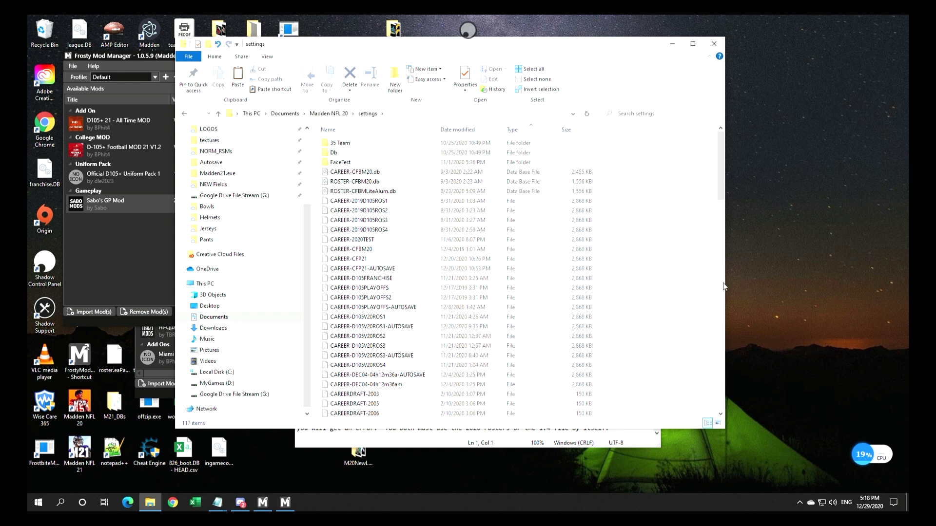
scroll(648, 321, "down", 3)
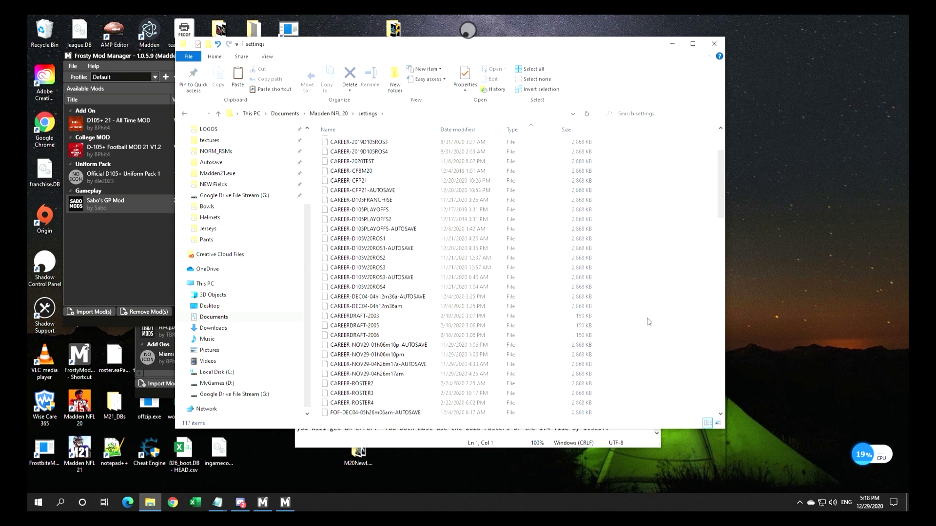
scroll(649, 322, "down", 1)
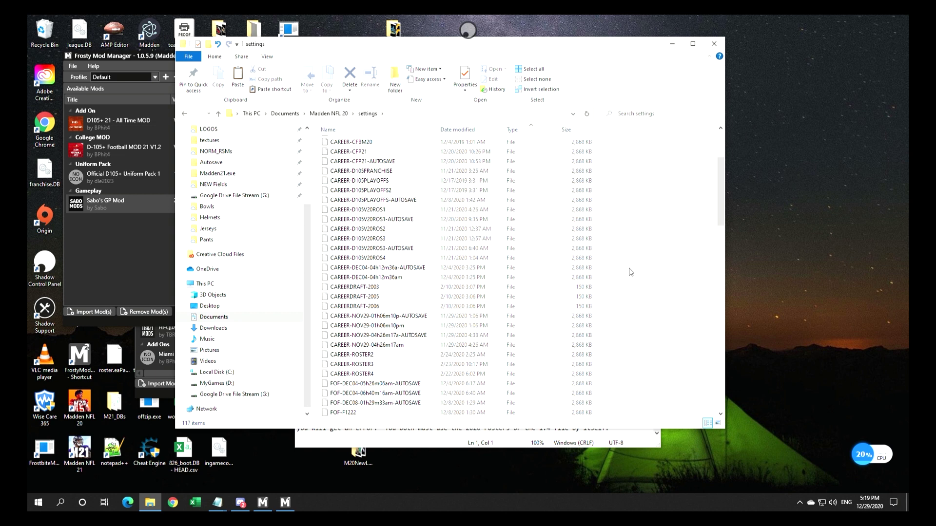
key("alt+Left")
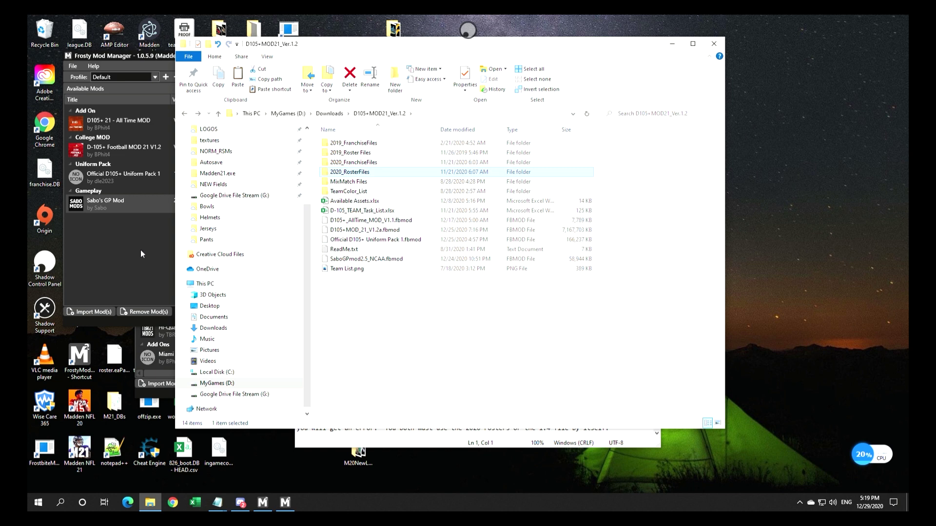
Switch to Frosty Mod Manager and place D105+ 21 - All Time MOD between D-105+ Football MOD 21 V1.2 and Sabo's GP Mod in the load order.
left_click(285, 503)
left_click(285, 502)
left_click(285, 503)
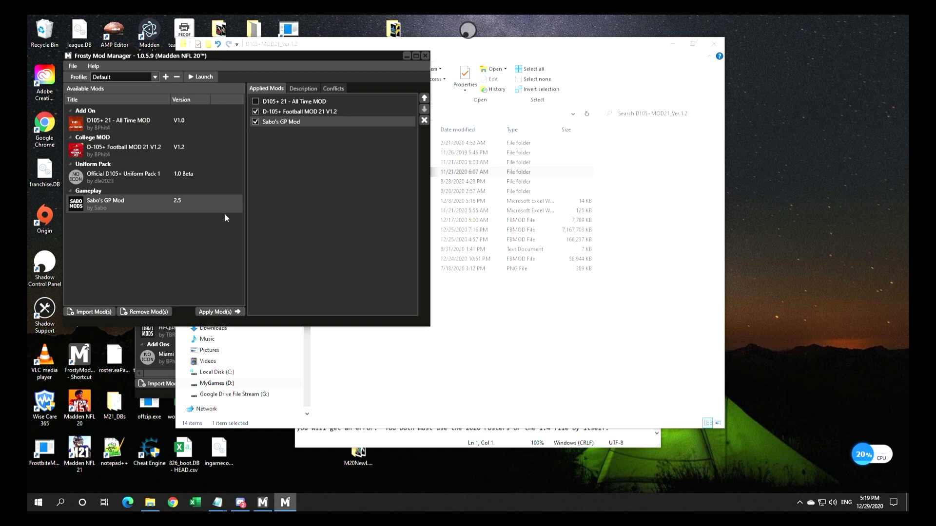
left_click(113, 126)
left_click(299, 104)
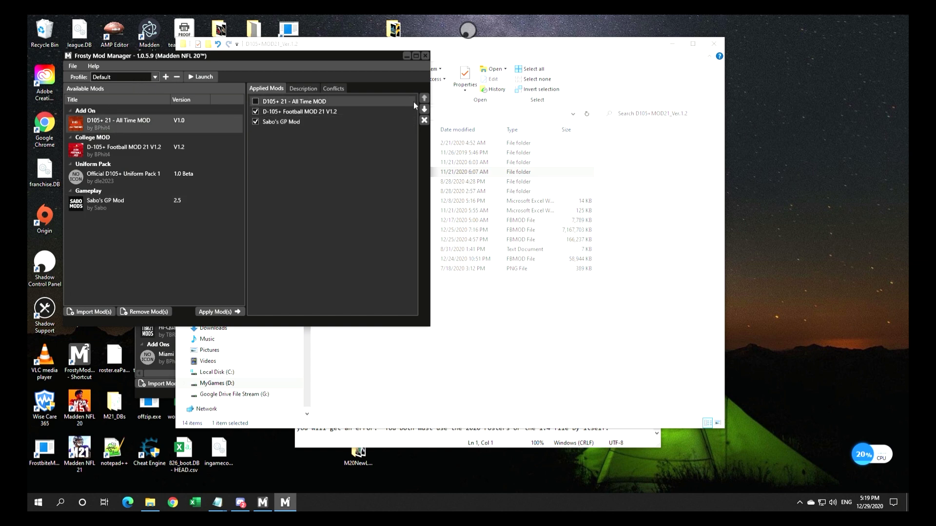
left_click(424, 109)
left_click(424, 110)
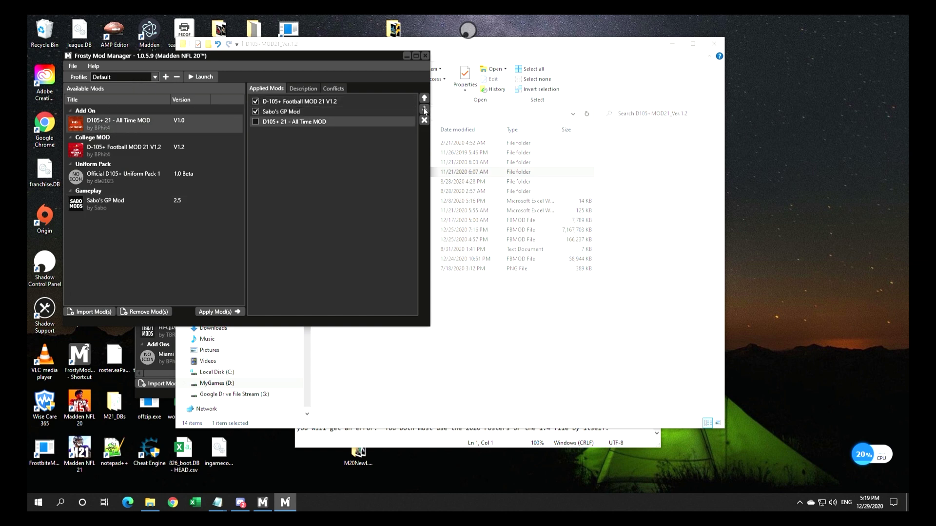
left_click(424, 98)
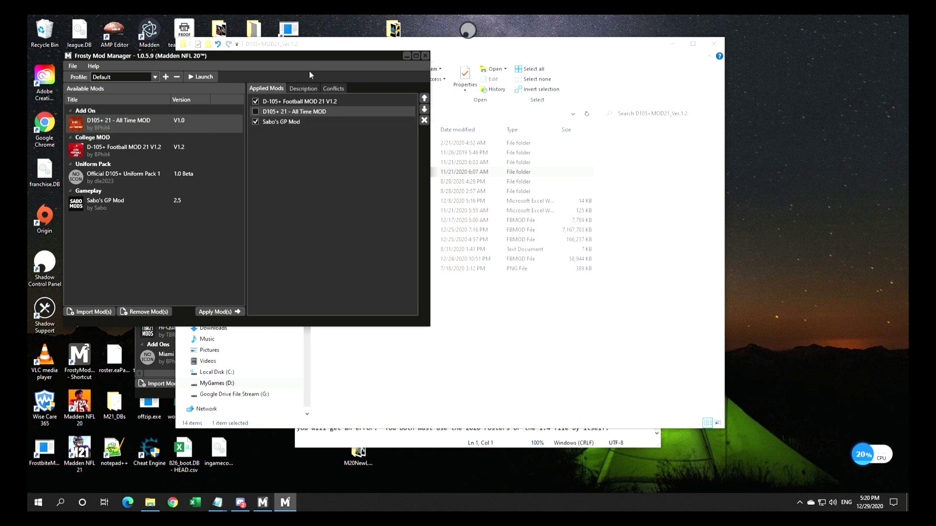
Open ReadMe.txt from the D105+MOD21_Ver.1.2 folder, look through its install instructions and notes, and close it.
left_click(608, 346)
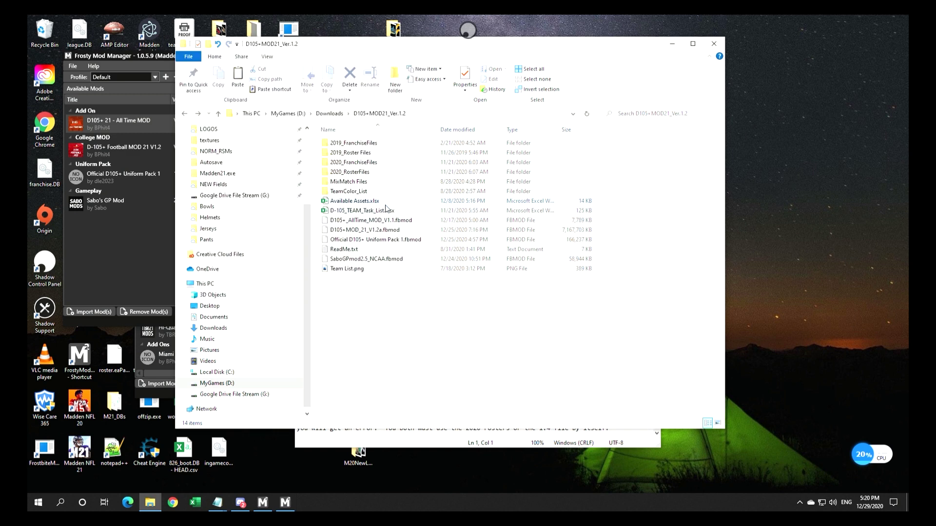
double_click(355, 250)
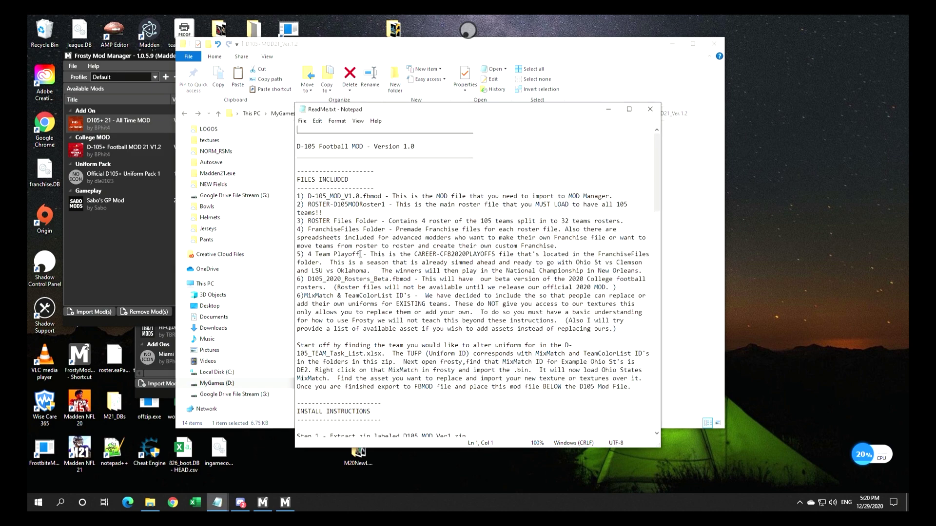
scroll(488, 207, "down", 15)
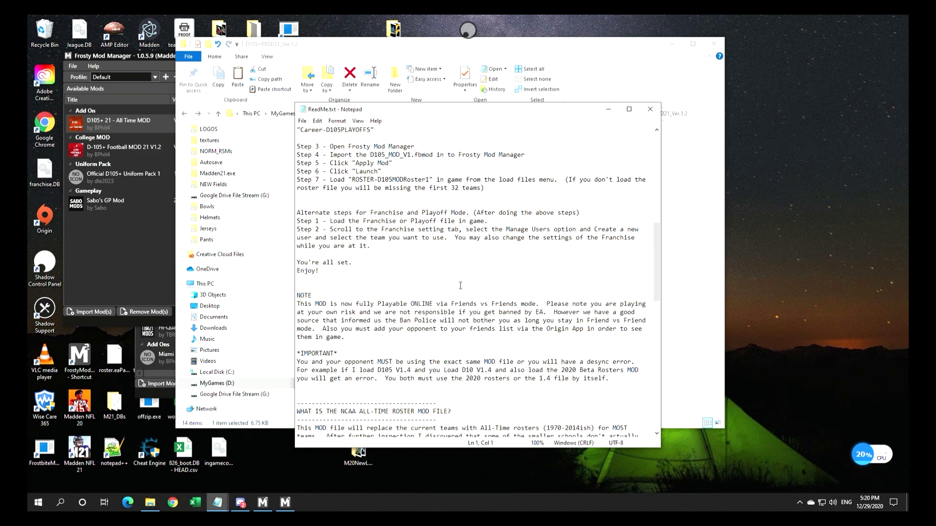
scroll(459, 286, "up", 3)
left_click(658, 119)
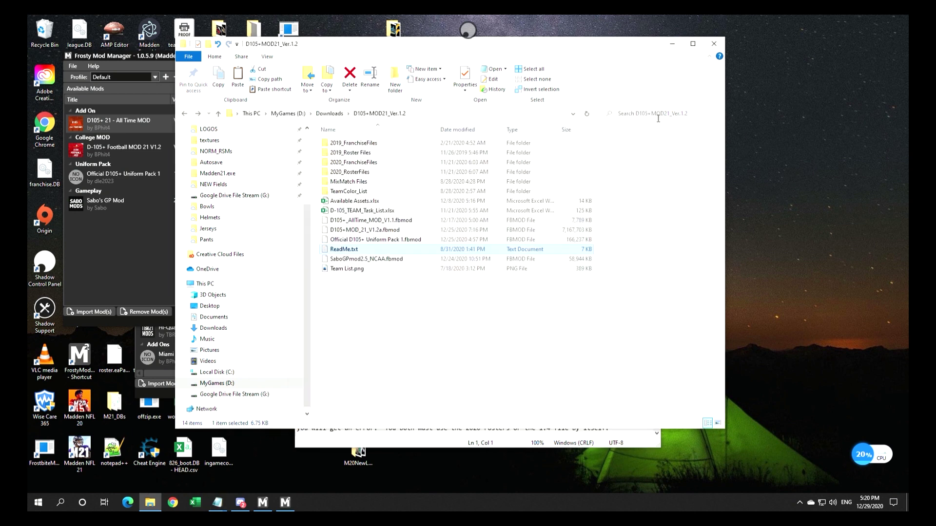
Switch to Discord and examine the common problems and all known fixes in the D-105 Football MOD server's faq channel.
left_click(246, 500)
scroll(209, 233, "up", 6)
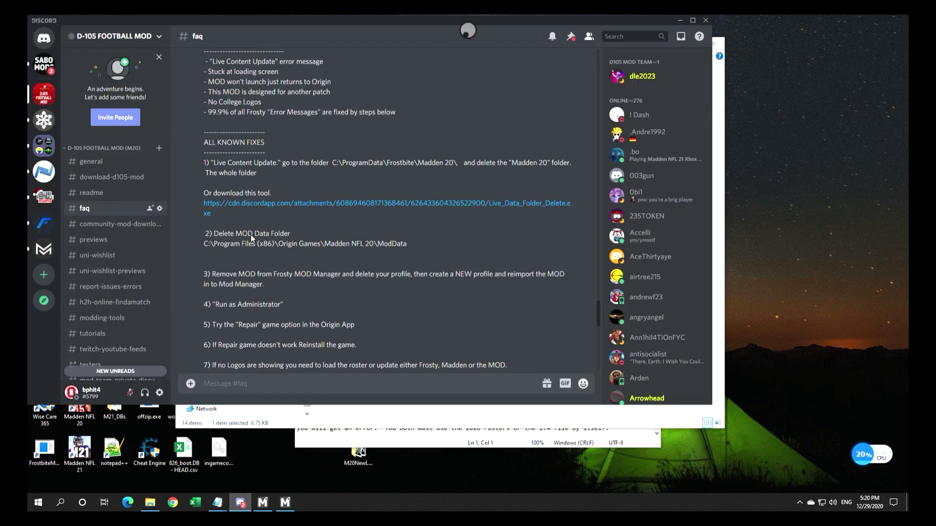
scroll(207, 119, "down", 2)
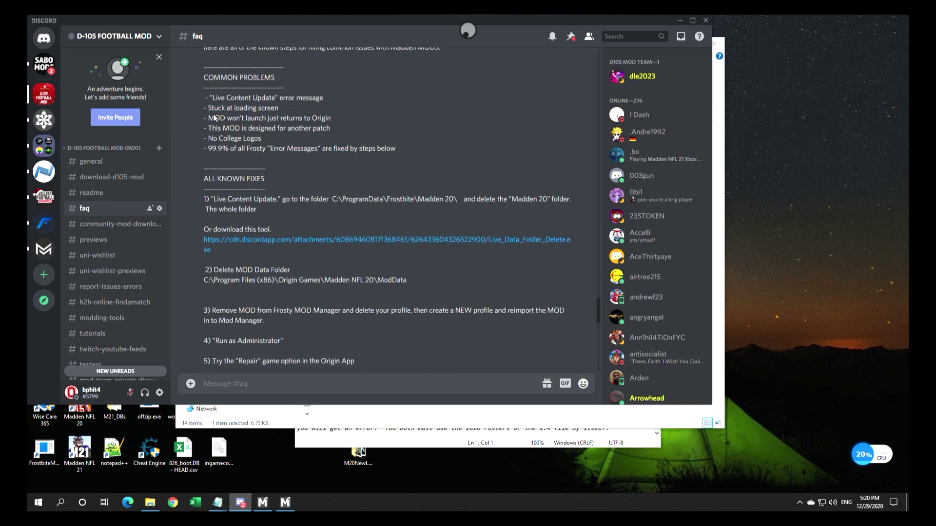
scroll(214, 117, "up", 2)
scroll(212, 140, "down", 2)
scroll(209, 157, "up", 2)
scroll(223, 150, "down", 5)
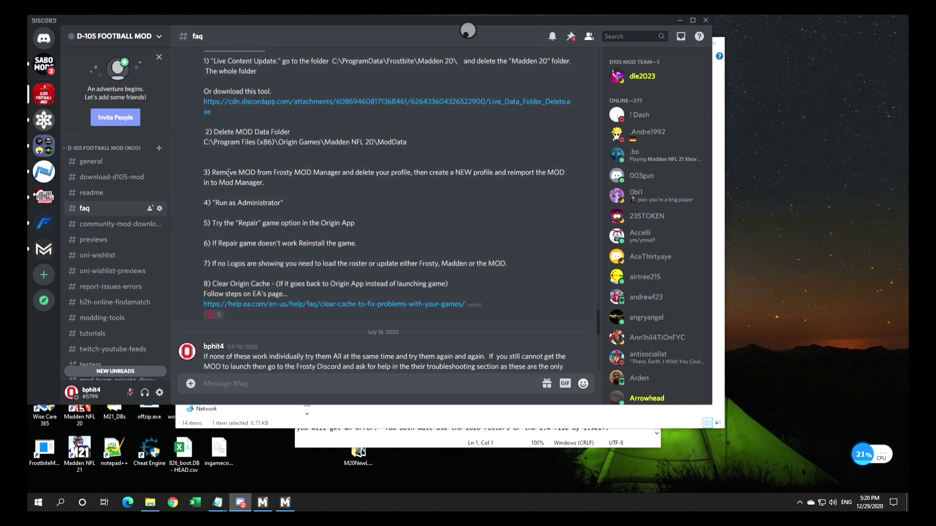
scroll(241, 232, "up", 3)
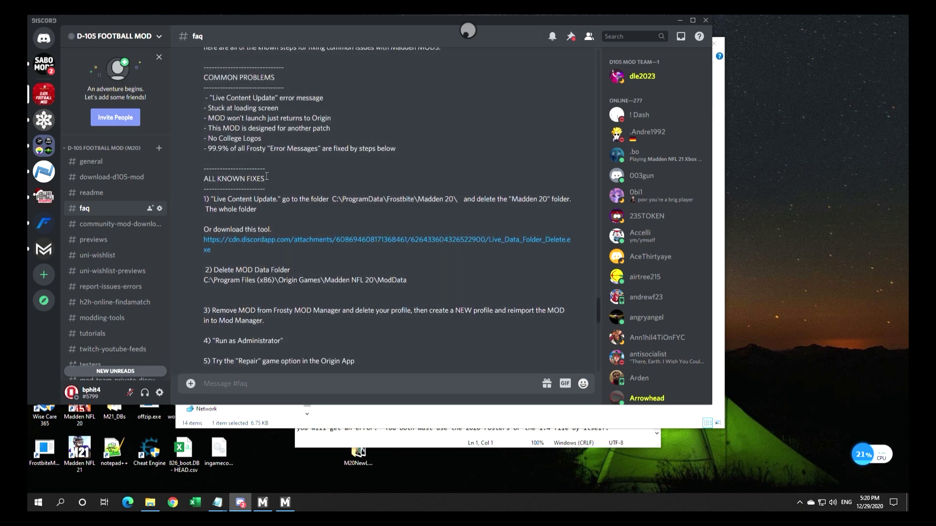
scroll(263, 175, "down", 4)
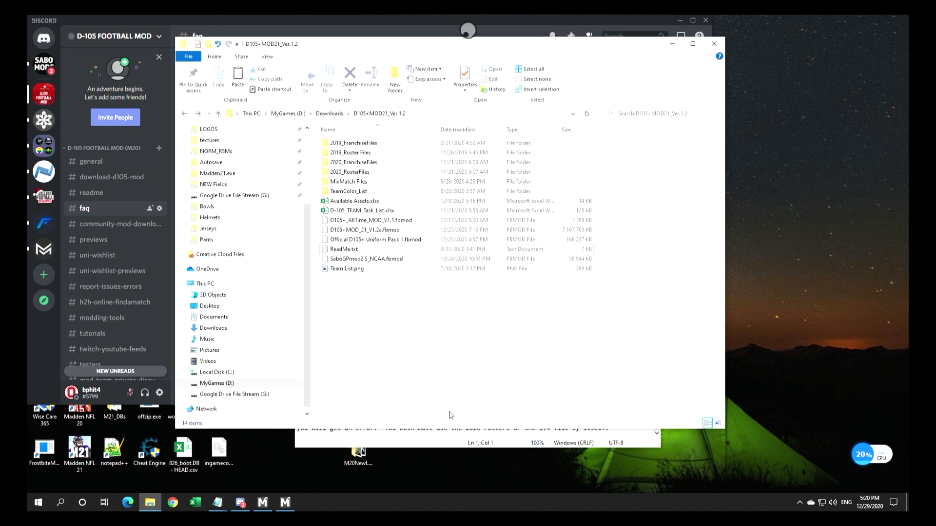
Return to File Explorer and look inside the MixMatch Files and TeamColor_List folders of D105+MOD21_Ver.1.2.
left_click(451, 414)
double_click(376, 183)
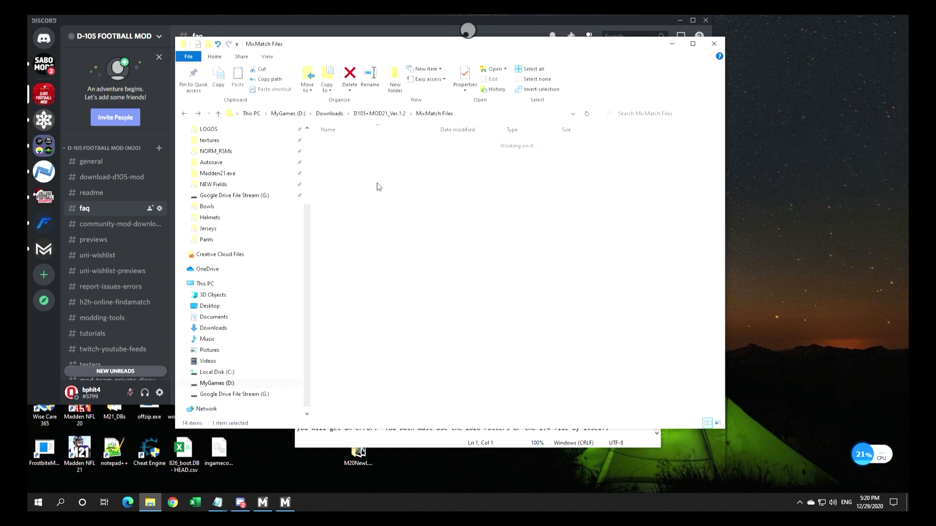
left_click(392, 115)
double_click(351, 192)
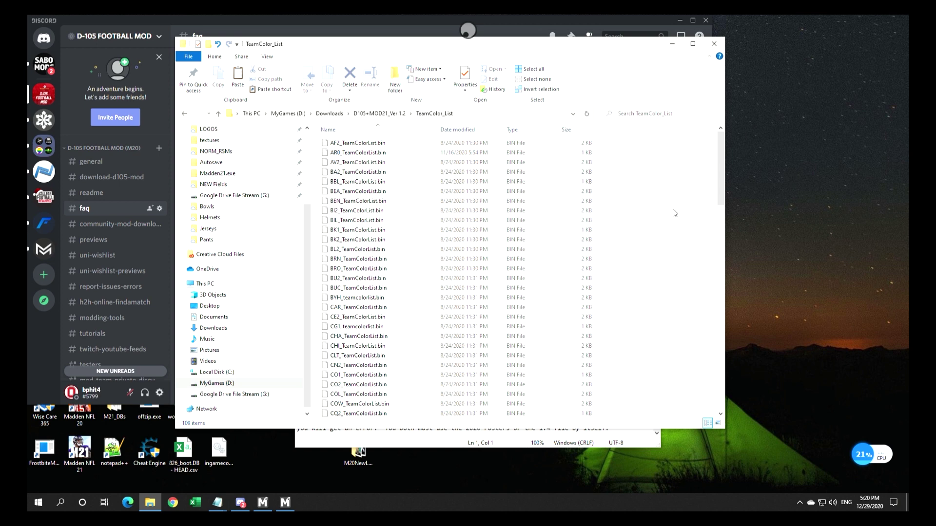
left_click(392, 113)
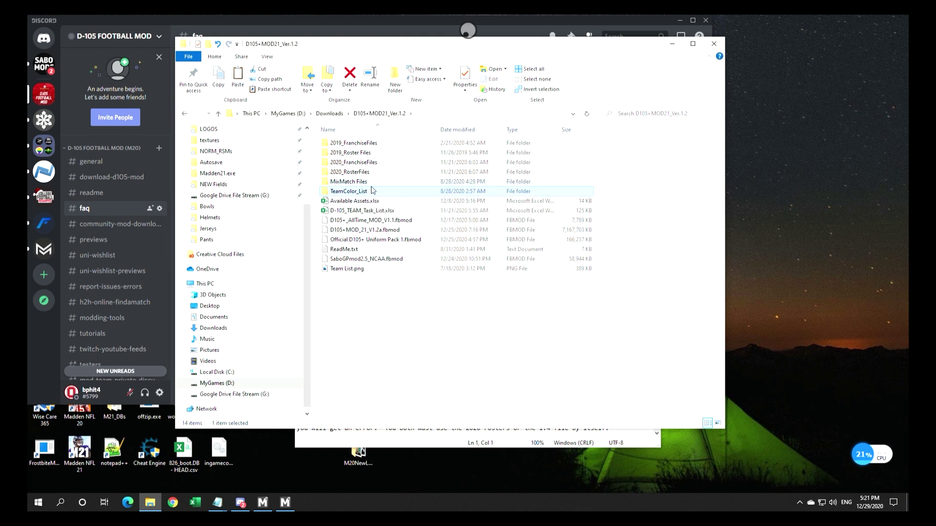
Open Available Assets.xlsx, examine the listed helmet, jersey, pants and socks assets, and close the workbook.
left_click(376, 204)
double_click(376, 204)
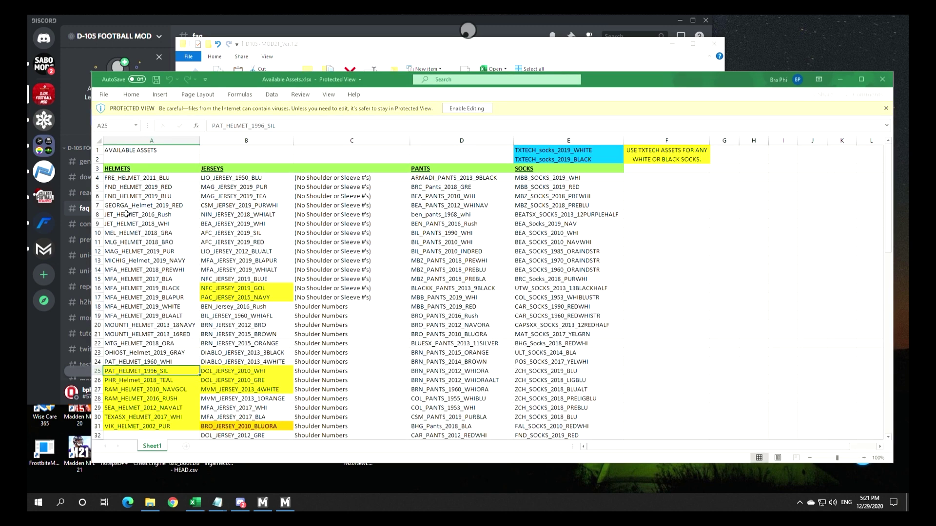
left_click_drag(134, 188, 598, 309)
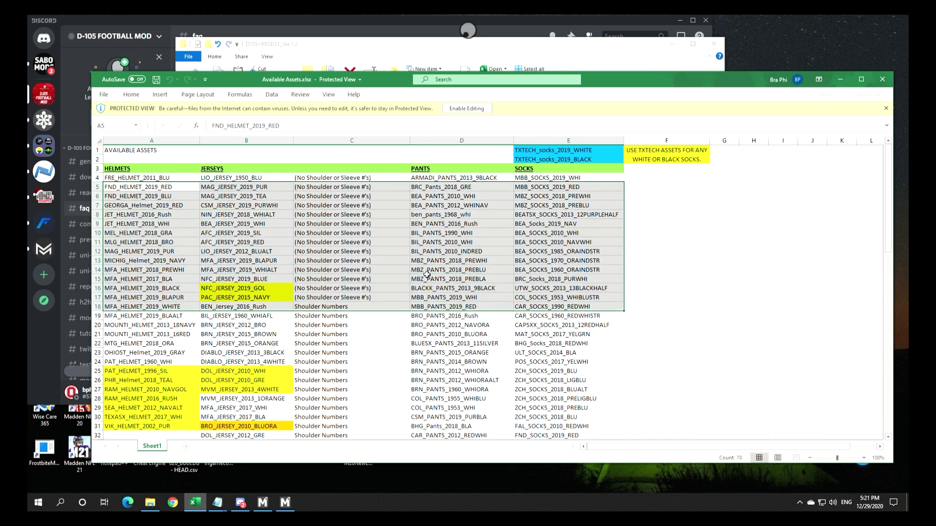
left_click(177, 253)
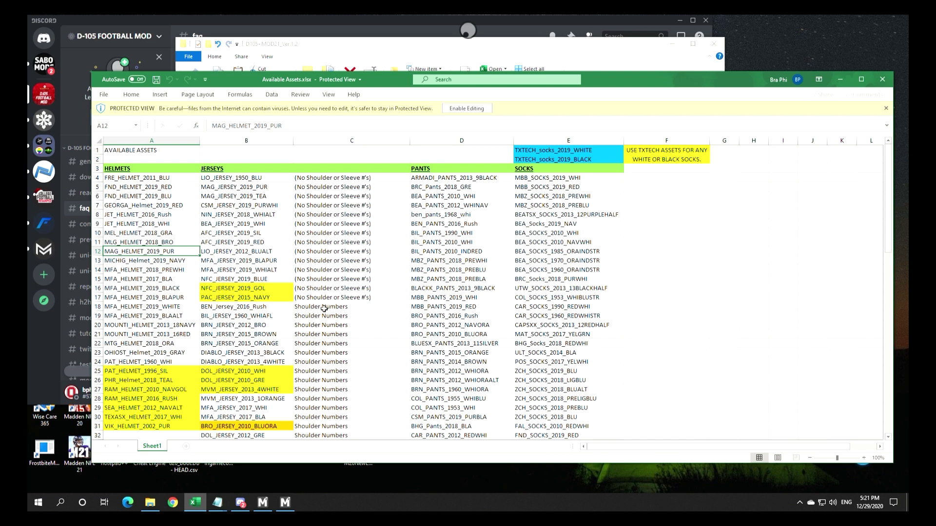
left_click_drag(732, 75, 730, 88)
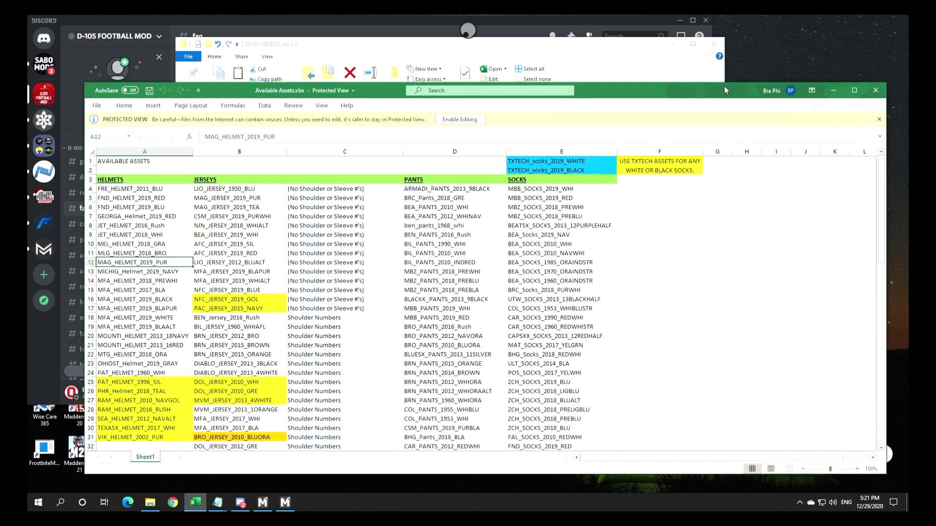
left_click(879, 99)
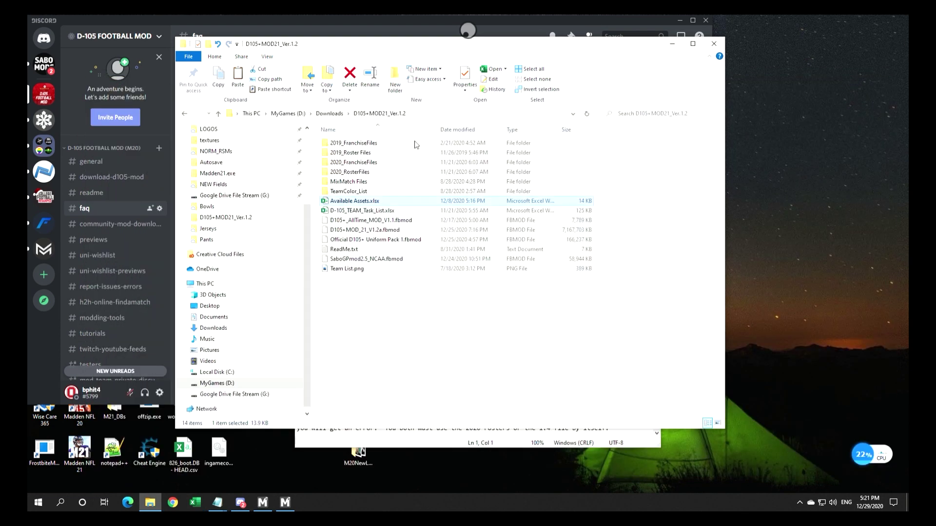
left_click(380, 154)
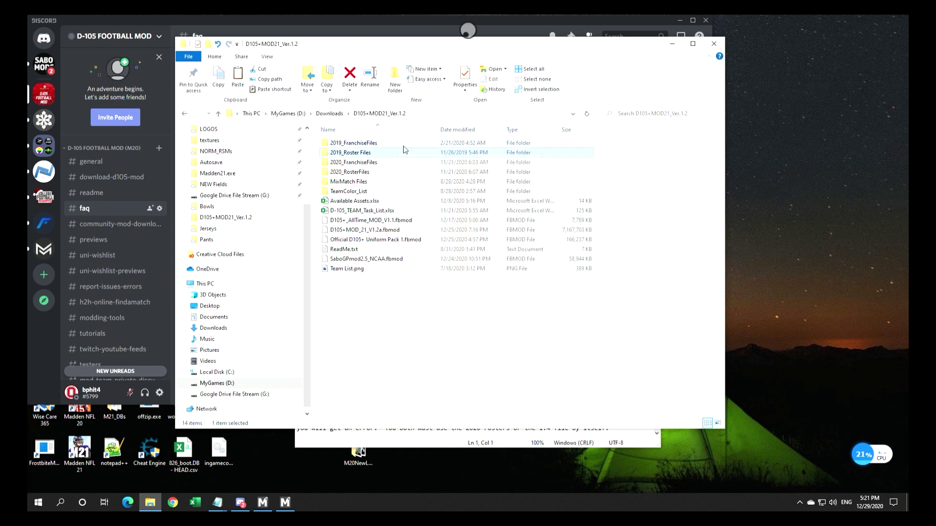
mouse_move(404, 146)
left_click(624, 168)
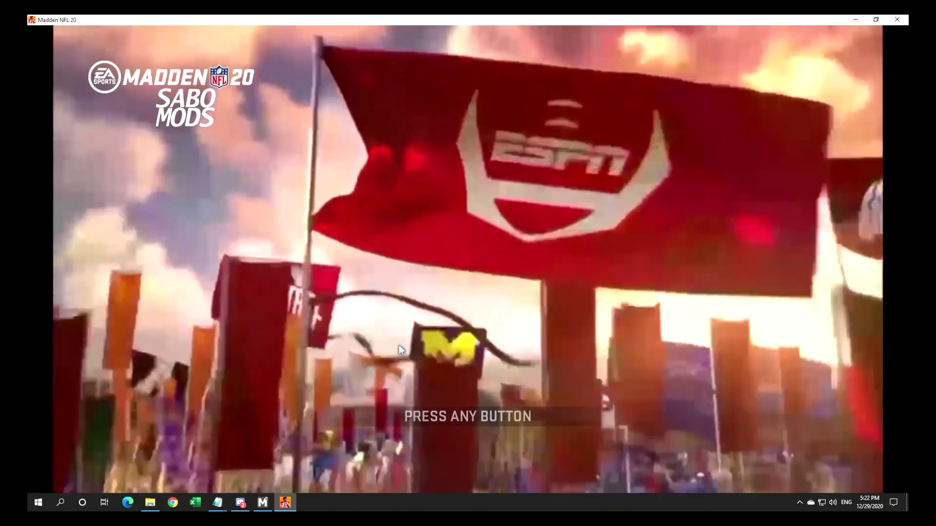
Enter the Madden NFL 20 main menu, open Exhibition and delete the in-progress Play Now game.
left_click(399, 345)
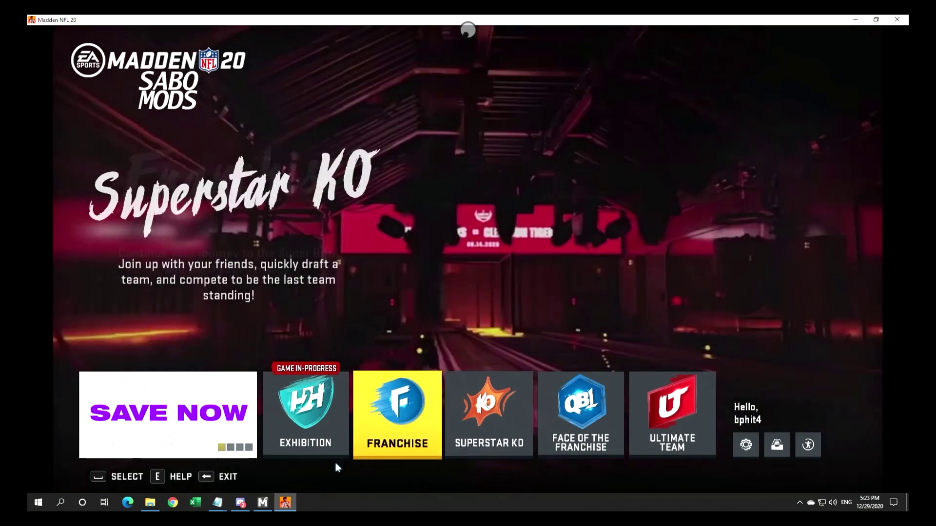
left_click(311, 448)
left_click(432, 293)
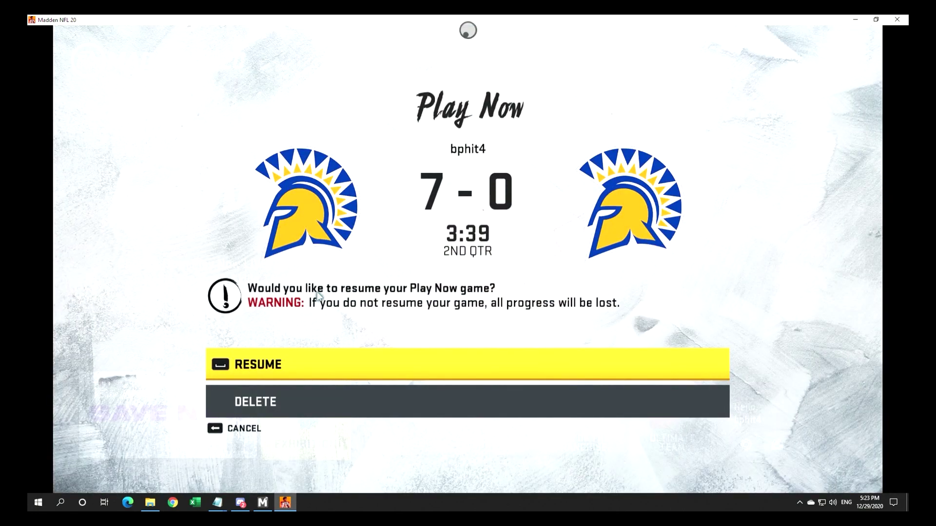
key("Down")
key("Return")
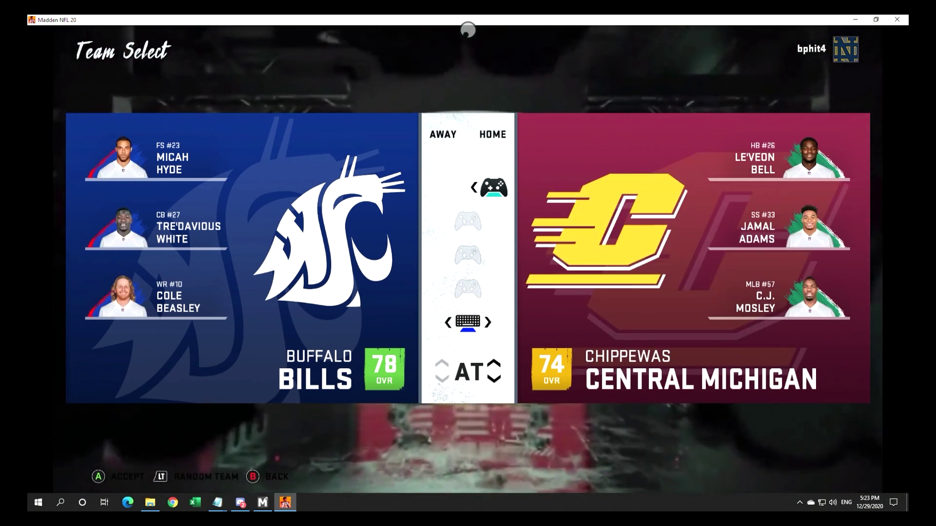
Take the away side, browse the available teams, and set the exhibition matchup to Baylor at Duke.
key("Left")
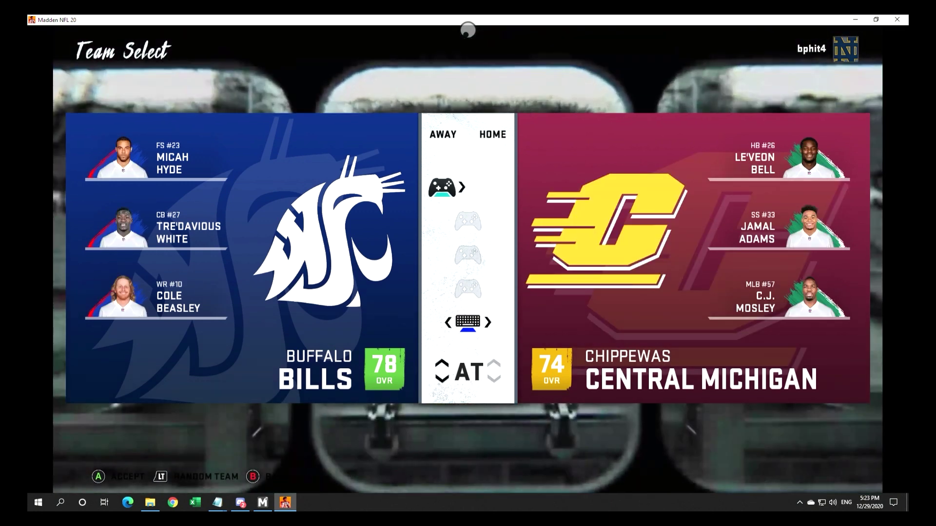
key("Down")
key("Down")
key("Down")
key("Down")
key("Down")
key("Down")
key("Down")
key("Down")
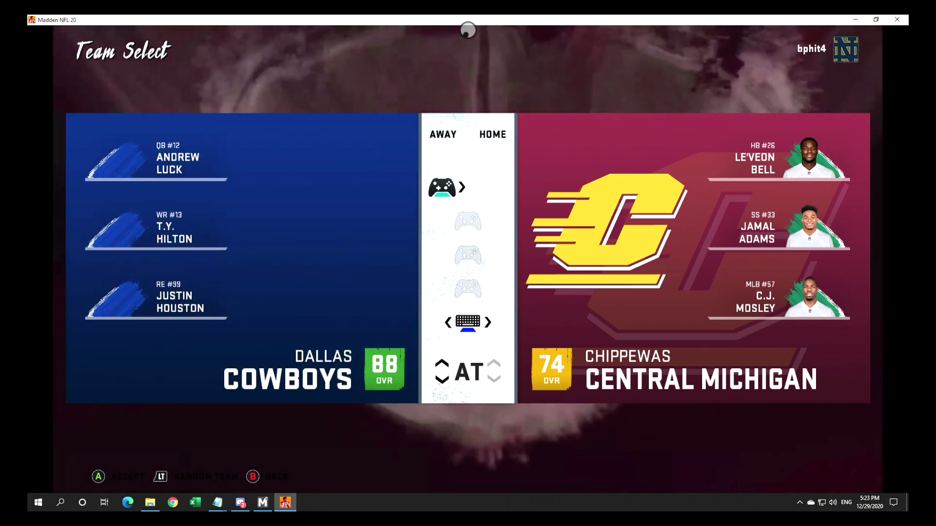
key("Down")
key("Down")
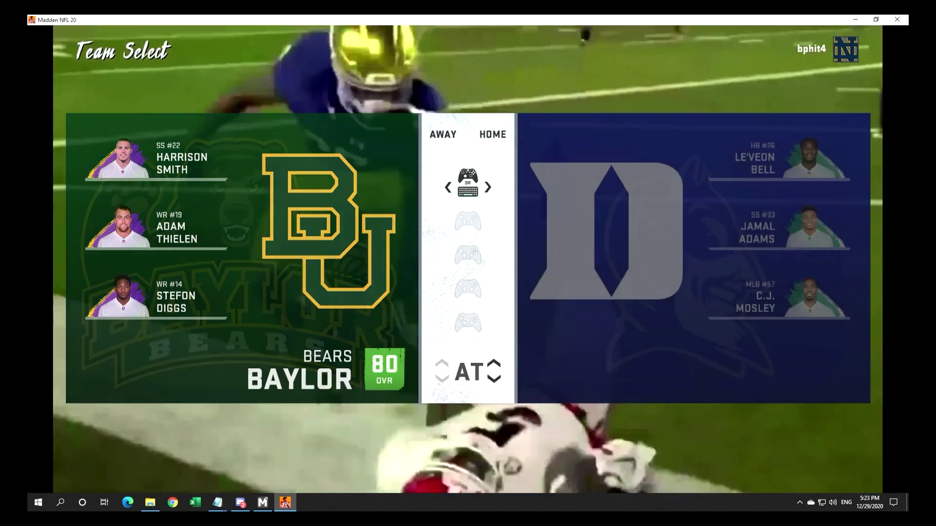
Browse the stadium choices for the Baylor at Duke game back through Clemson and Akron to the Sun Belt and Mountain West generic stadiums.
key("Down")
key("Down")
key("Down")
key("Down")
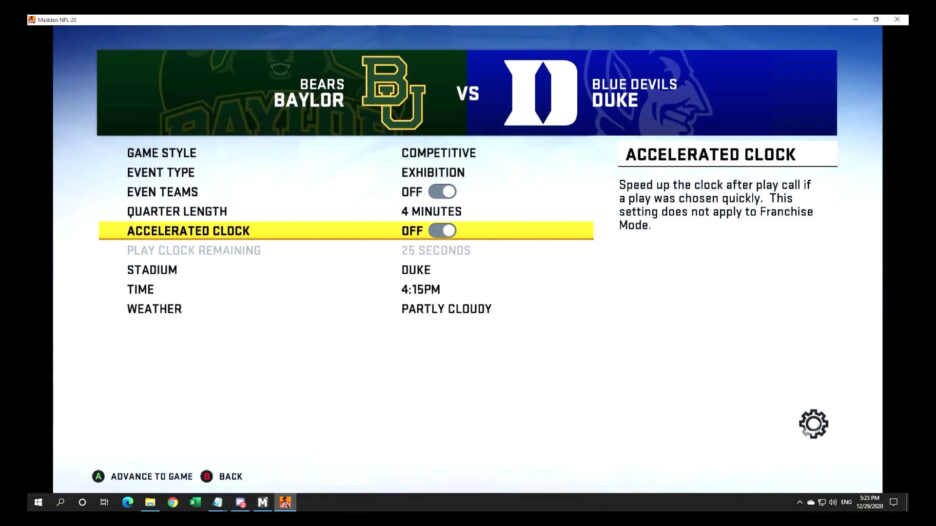
key("Left")
key("Left")
key("Left")
key("Left")
key("Left")
key("Left")
key("Left")
key("Left")
key("Left")
key("Left")
key("Left")
key("Left")
key("Left")
key("Left")
key("Left")
key("Left")
key("Left")
key("Left")
key("Left")
key("Left")
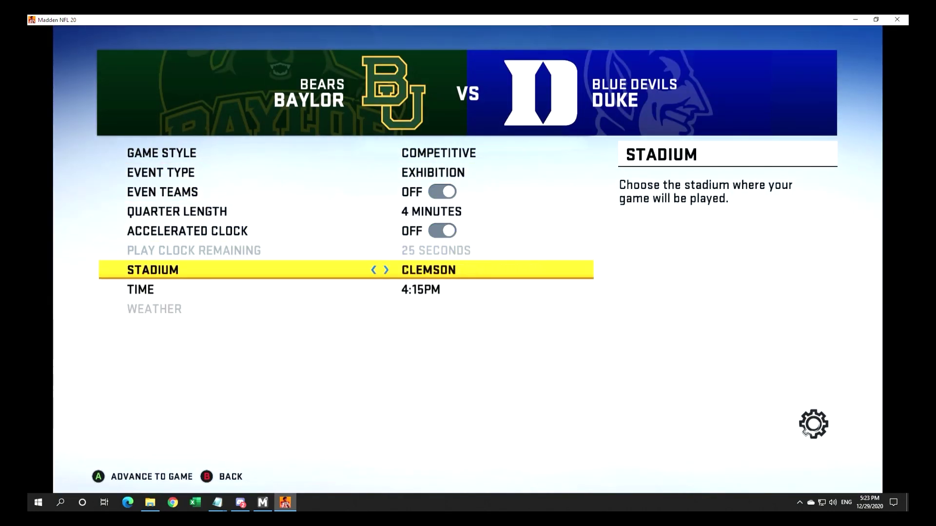
key("Left")
key("Left")
key("Left")
key("Left")
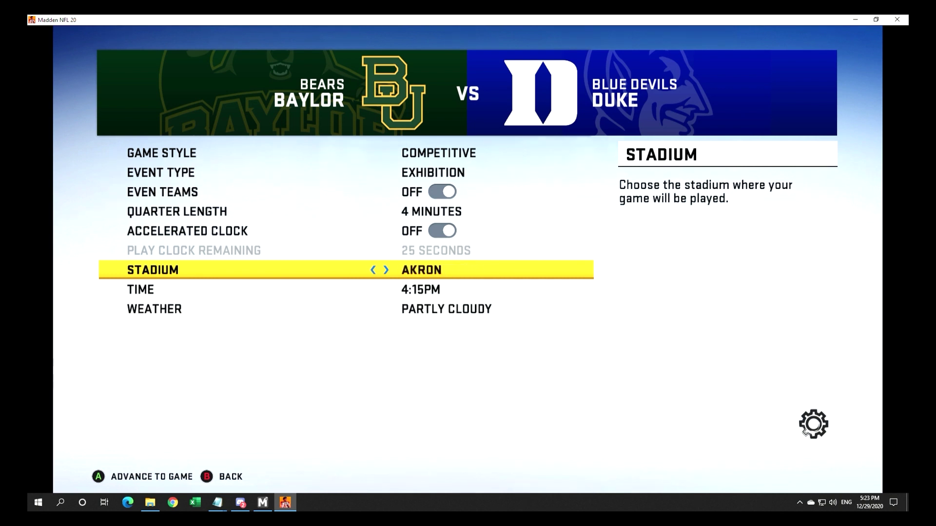
key("Right")
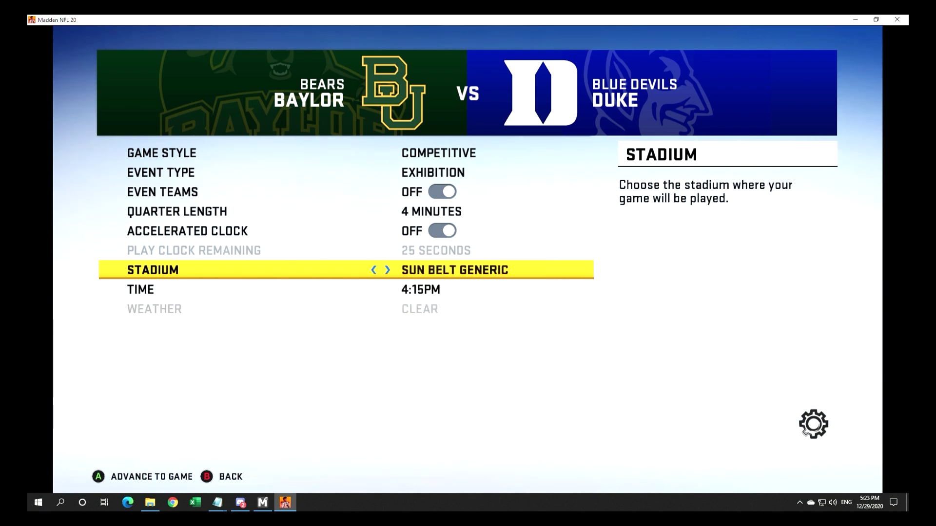
key("Left")
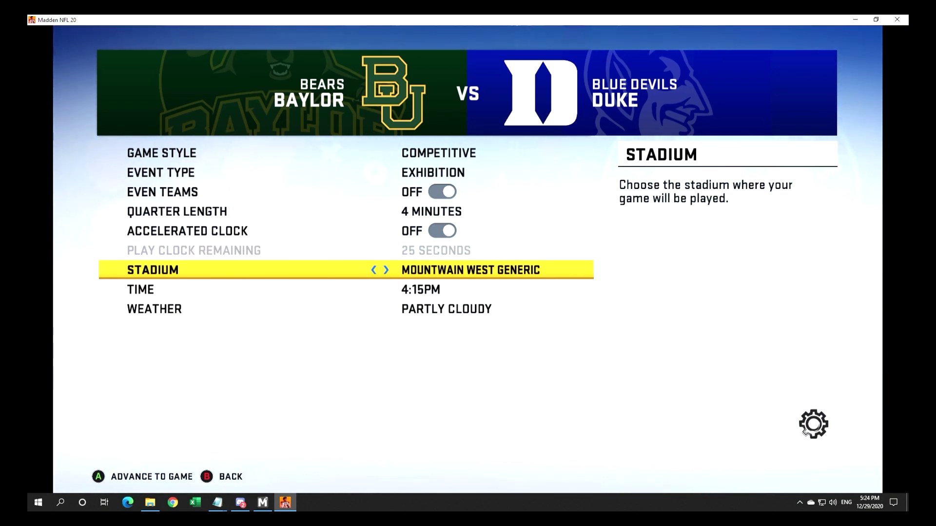
Go through the NCAA and bowl stadium options and set the stadium to College National Championship.
key("Left")
key("Left")
key("Left")
key("Left")
key("Left")
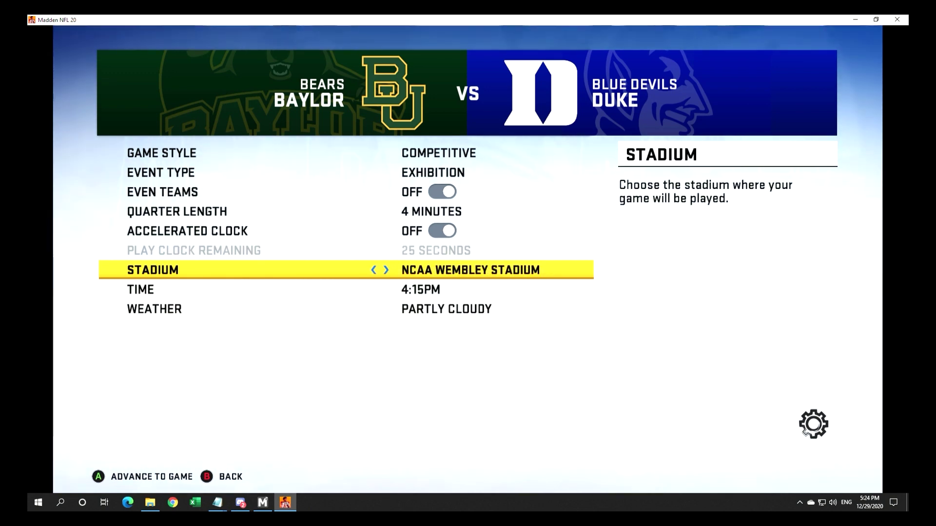
key("Right")
key("Left")
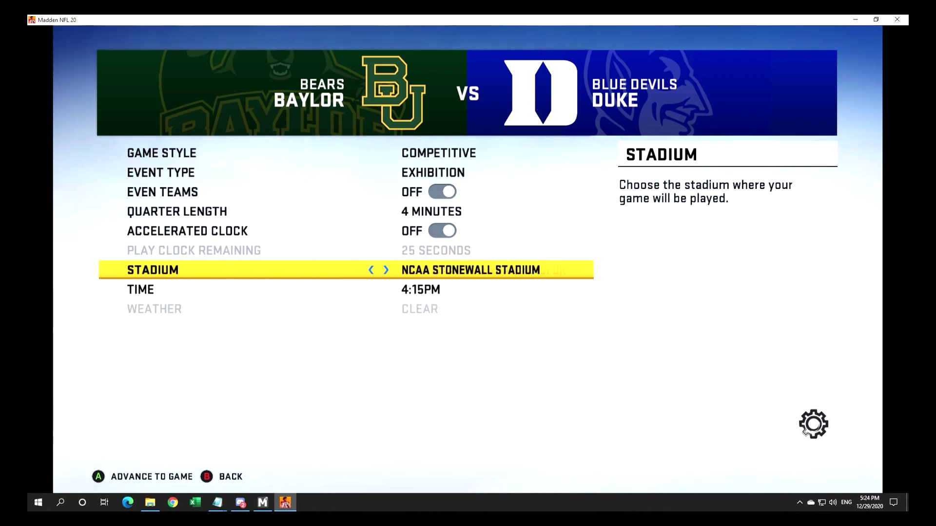
key("Right")
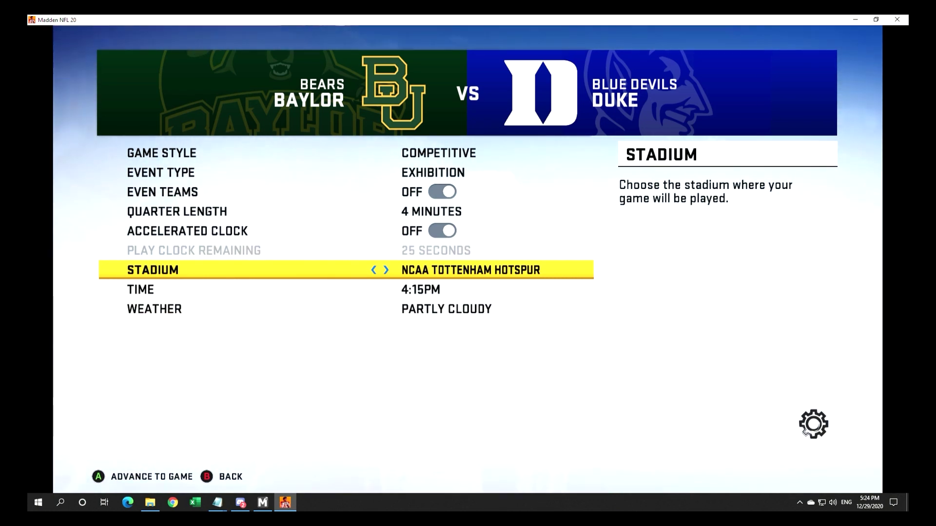
key("Left")
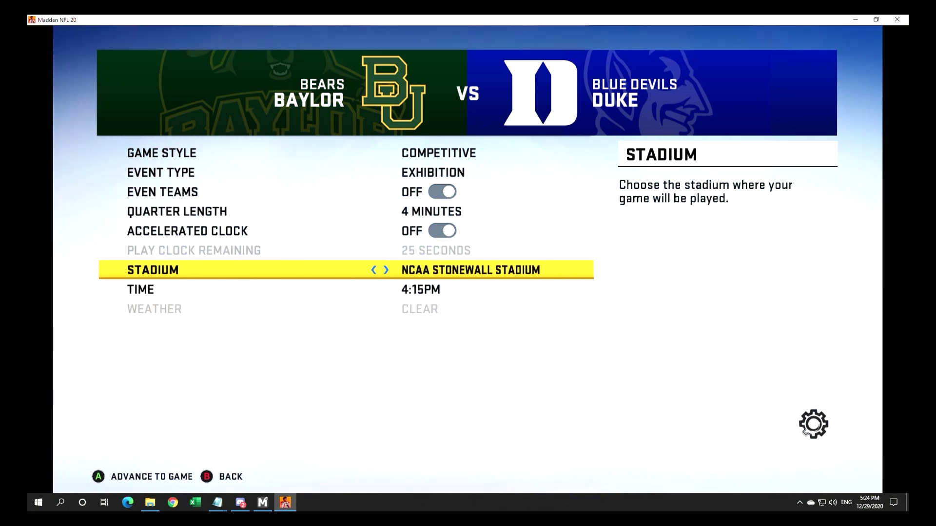
key("Left")
key("Left")
key("Left")
key("Left")
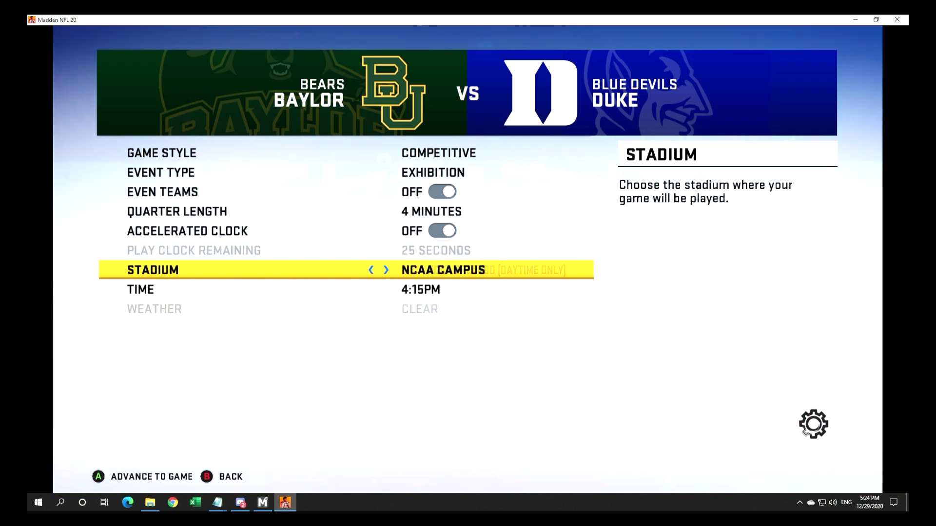
key("Left")
key("Left")
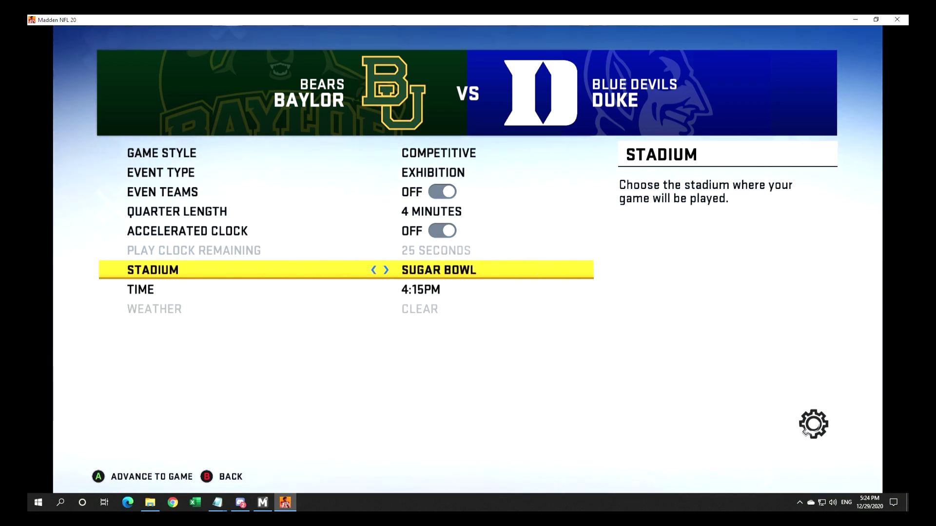
key("Left")
key("Right")
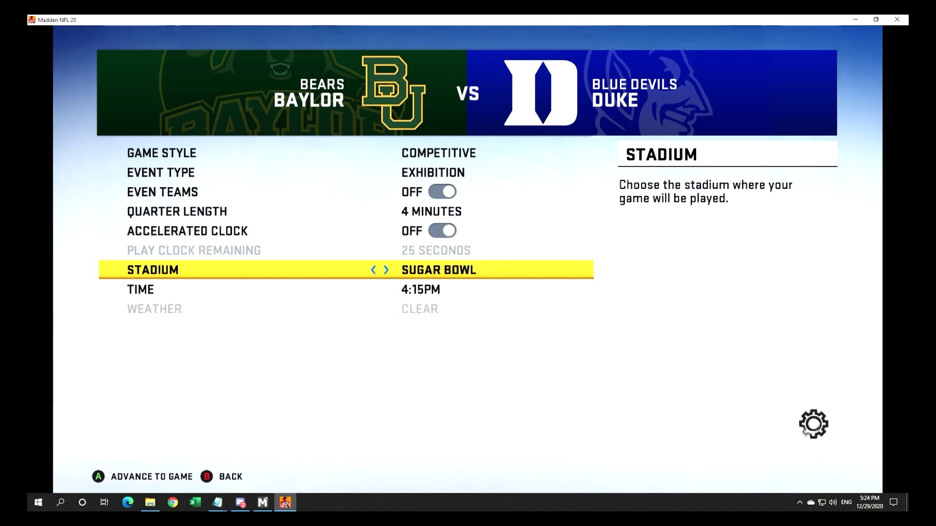
key("Left")
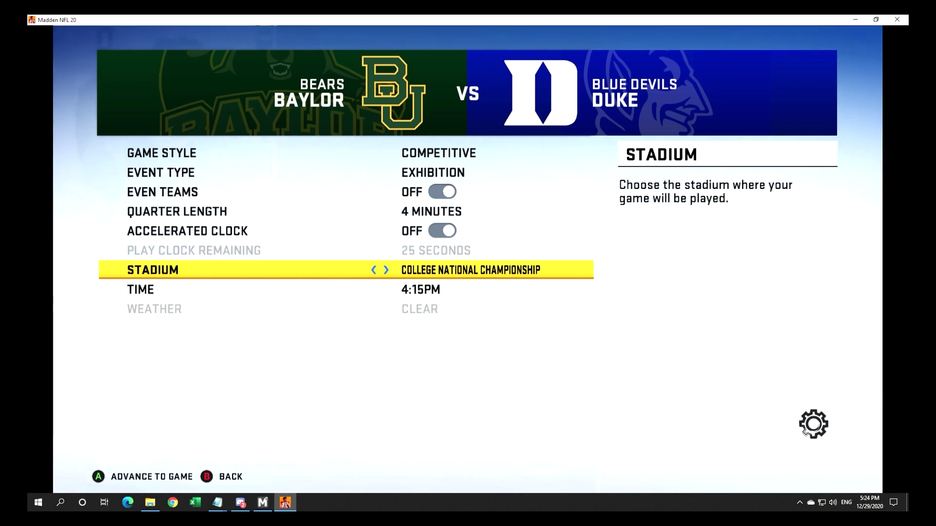
Set the game's event type to Super Bowl.
key("Up")
key("Up")
key("Up")
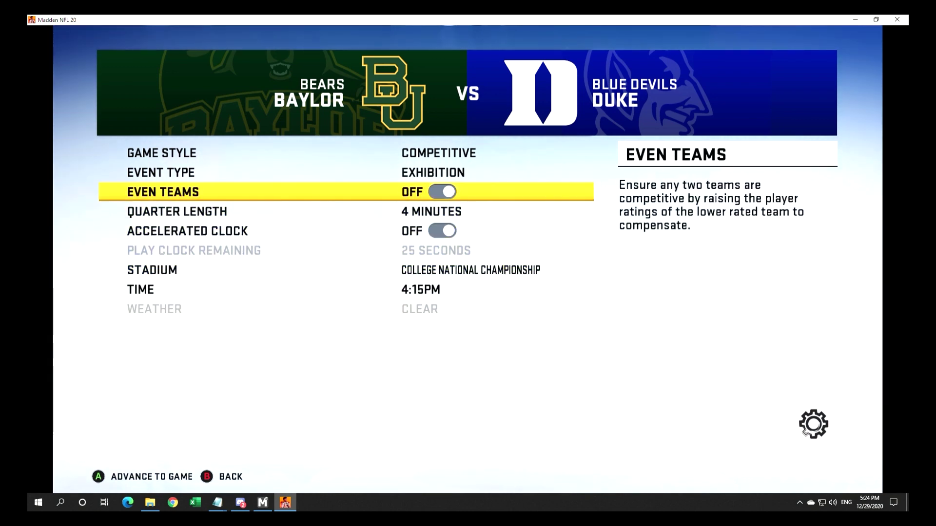
key("Up")
key("Right")
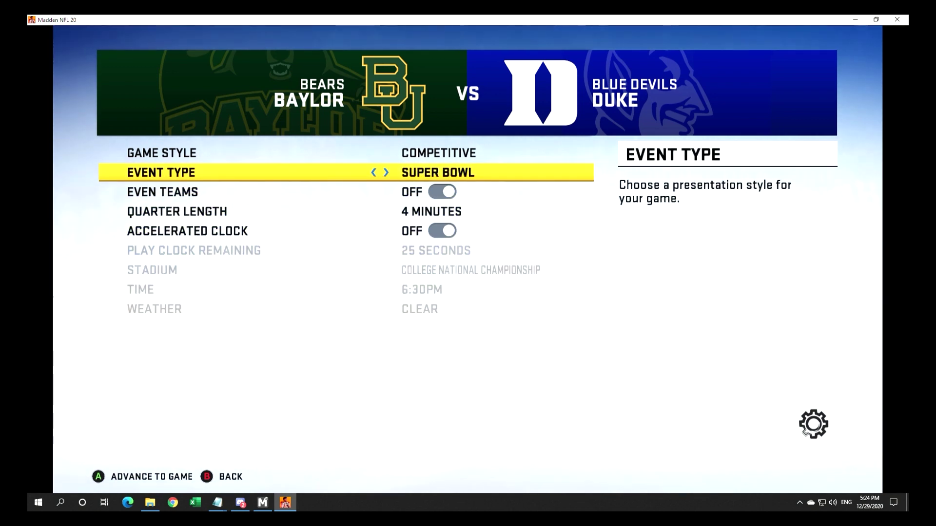
key("Down")
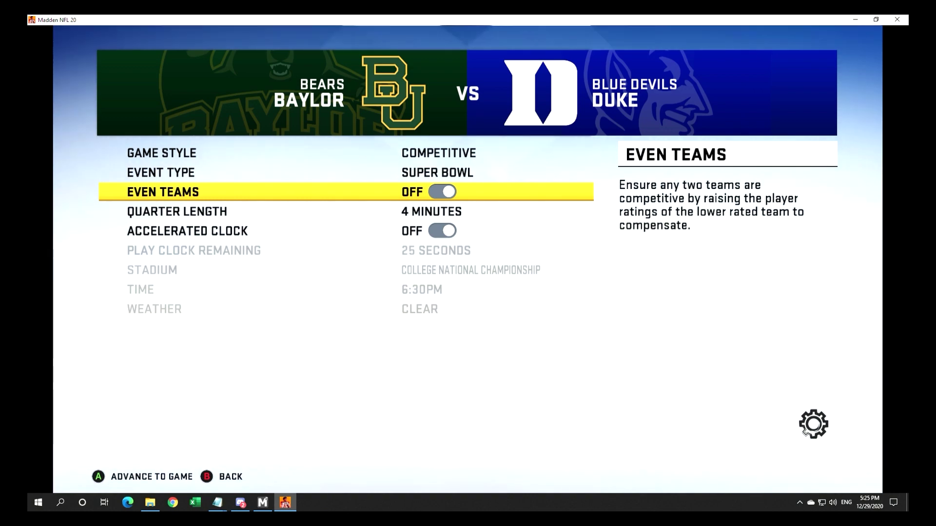
Leave the exhibition setup for the main menu and open the offline Franchise screen.
key("Escape")
key("Return")
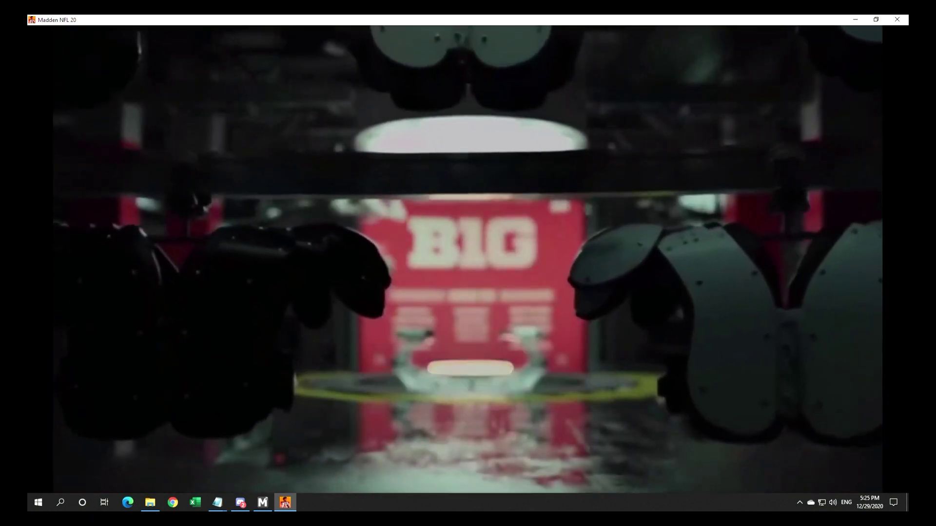
key("Right")
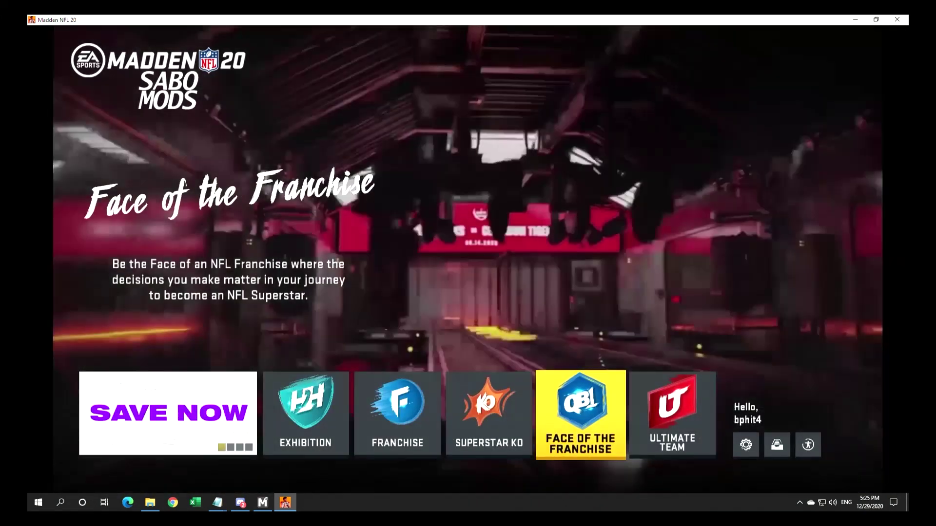
key("Left")
key("Left")
key("Return")
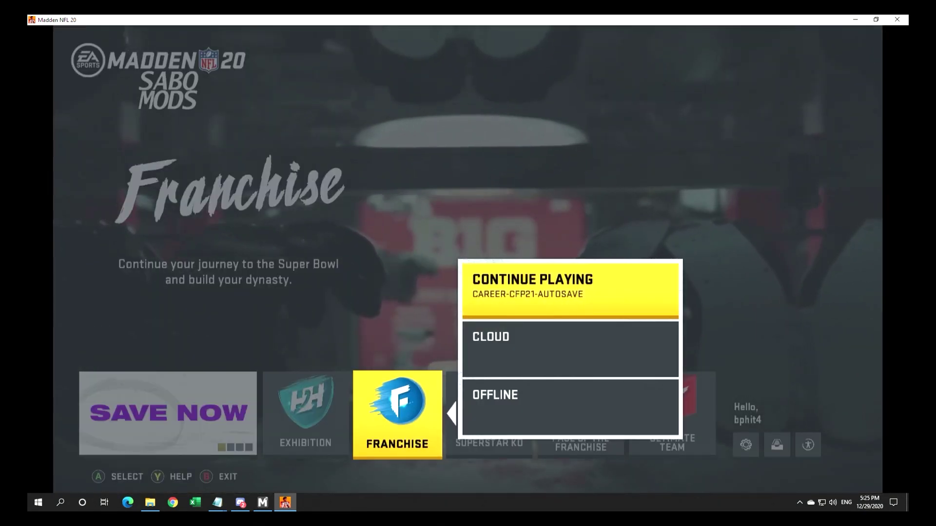
key("Down")
key("Down")
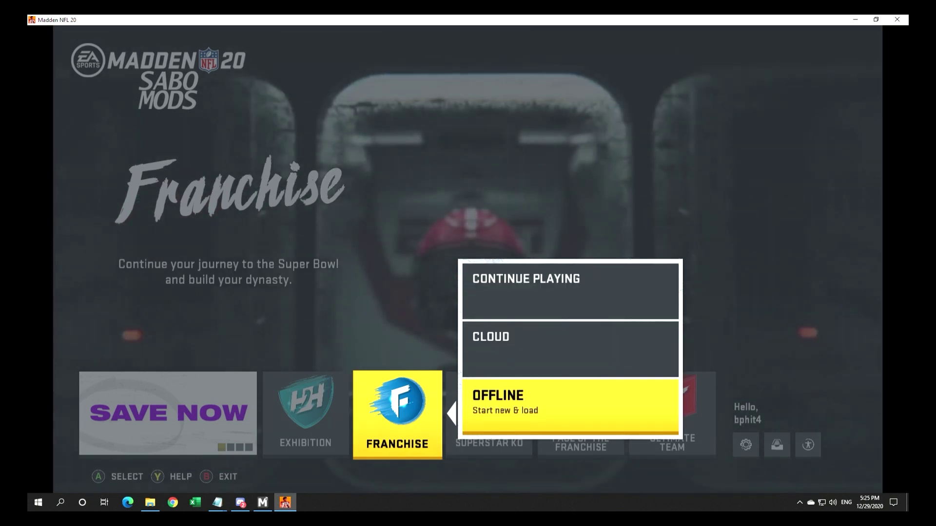
key("Return")
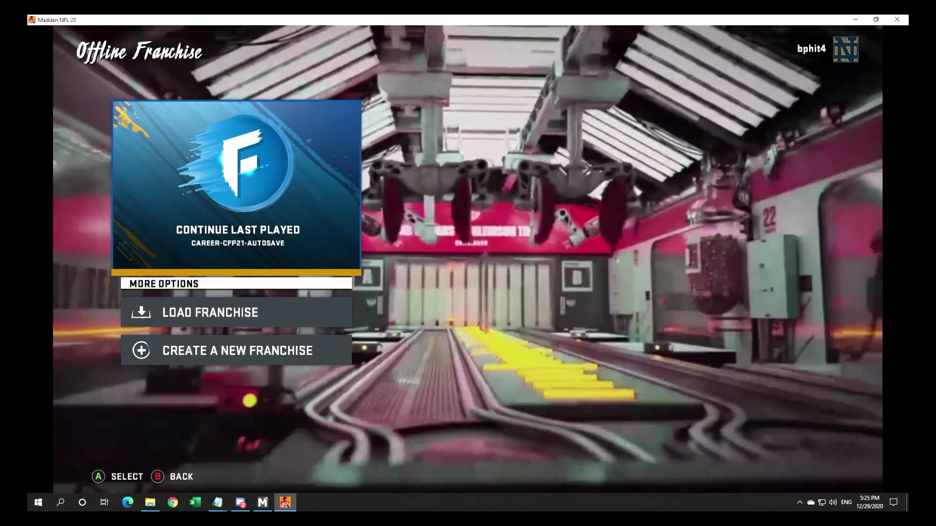
Load the saved franchise file D105V20ROS1.
key("Down")
key("Down")
key("Up")
key("Return")
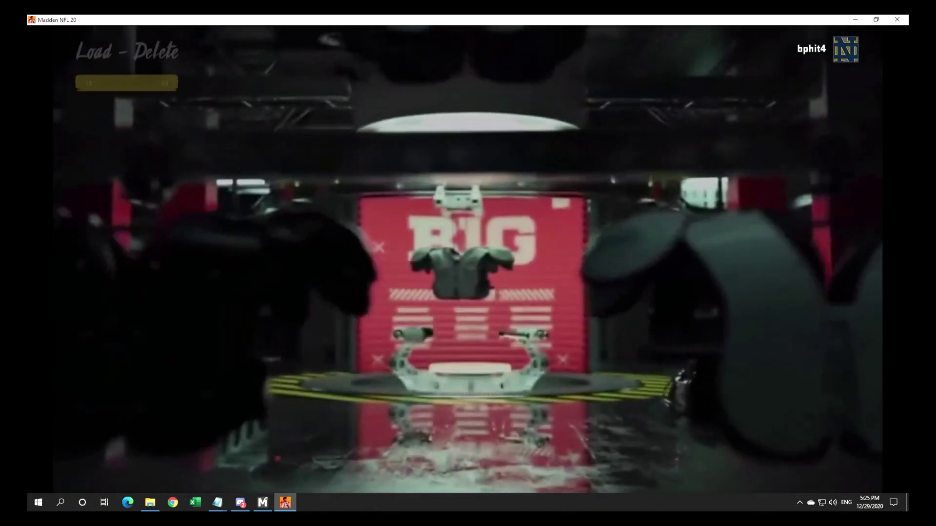
key("Down")
key("Down")
key("Down")
key("Down")
key("Down")
key("Down")
key("Down")
key("Down")
key("Down")
key("Down")
key("Down")
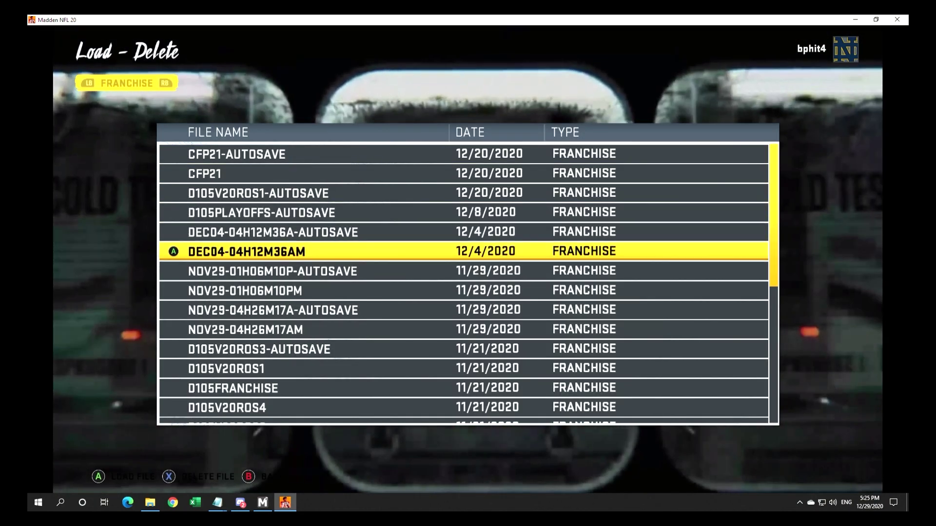
key("Down")
key("Down")
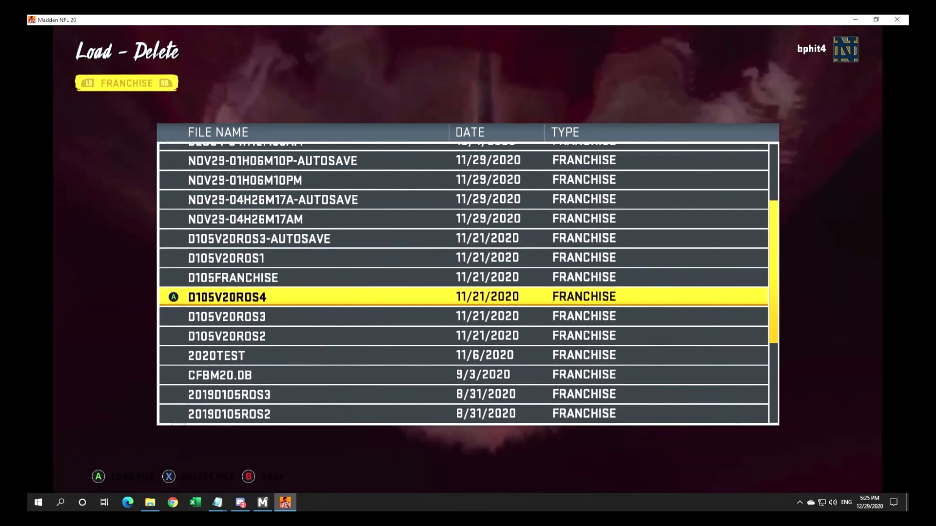
key("Down")
key("Up")
key("Up")
key("Up")
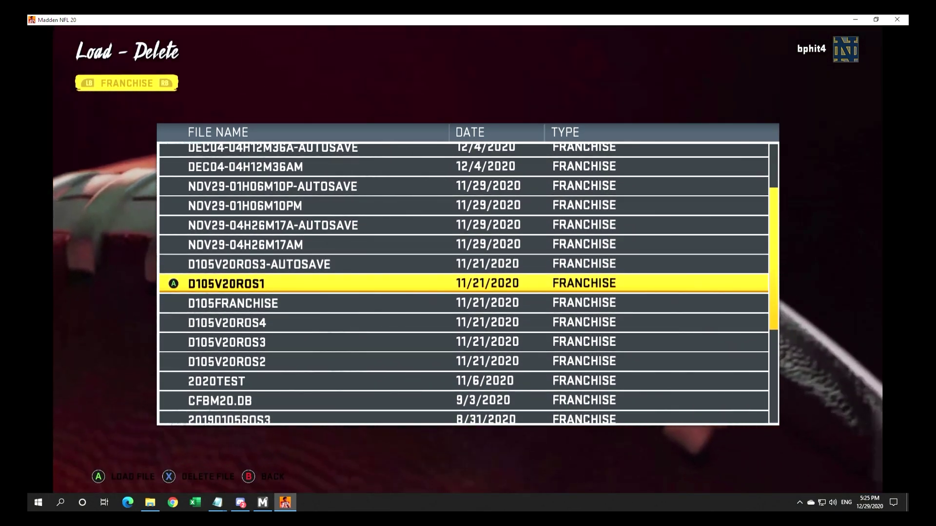
key("Return")
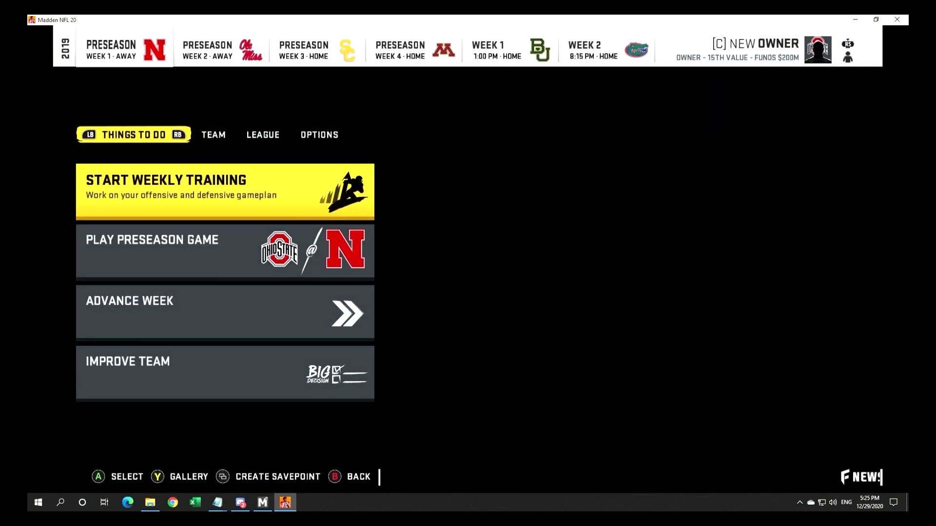
Open the My Team roster, examine the rosters of Ohio State and other teams such as Oregon and Penn State, and leave the roster view.
key("e")
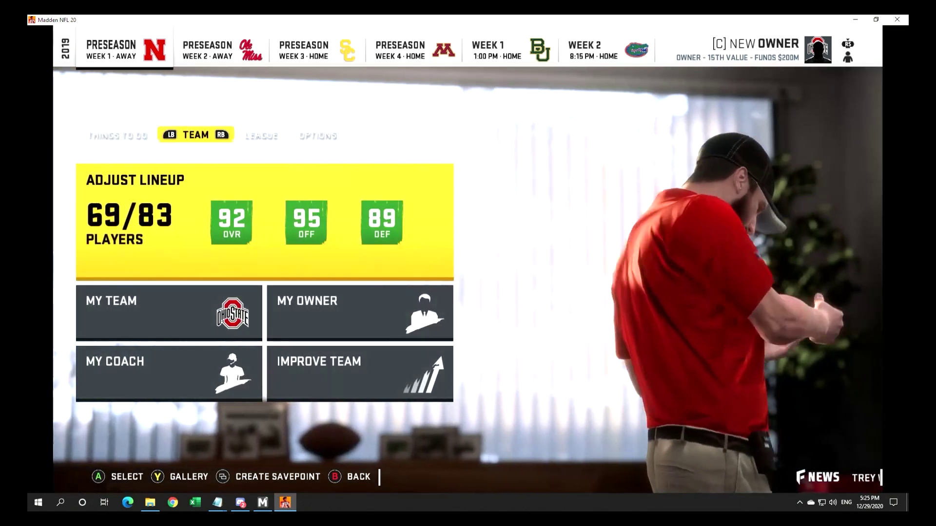
key("Return")
key("Return")
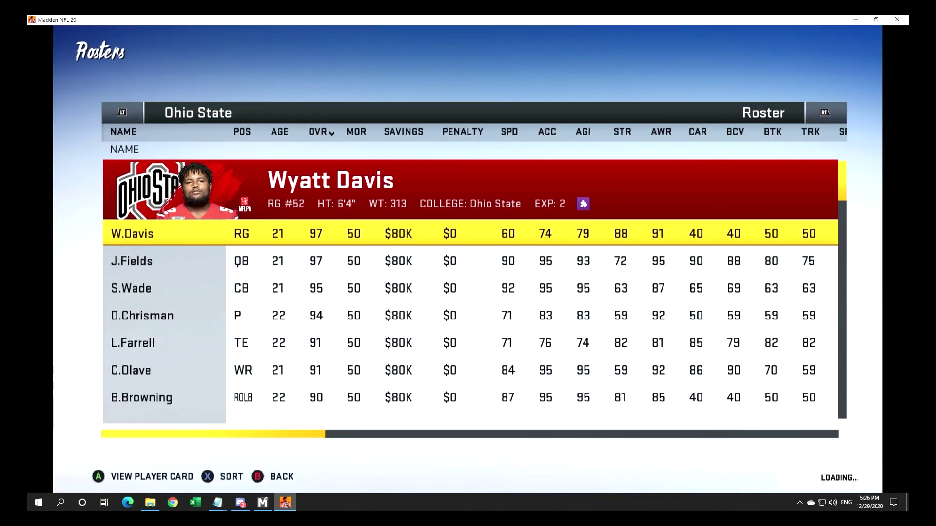
key("Up")
key("Down")
key("Down")
key("Down")
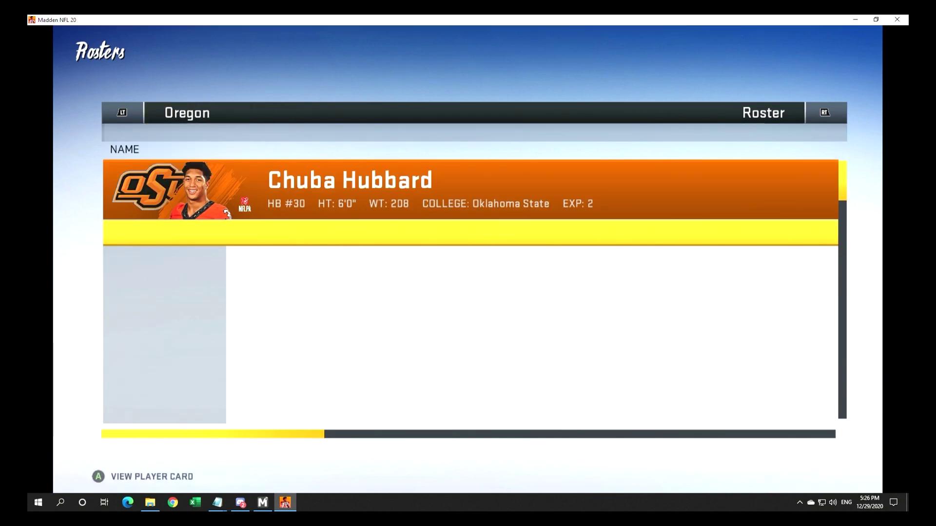
key("Down")
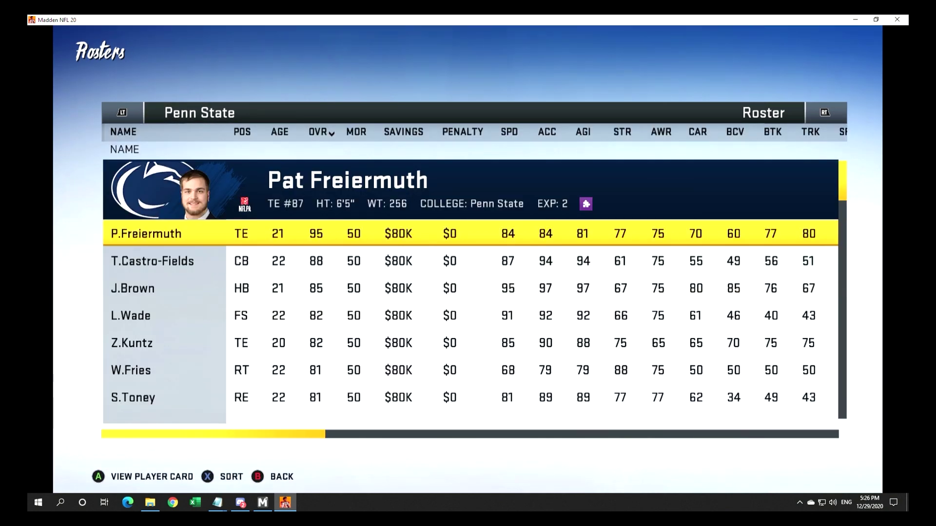
key("Escape")
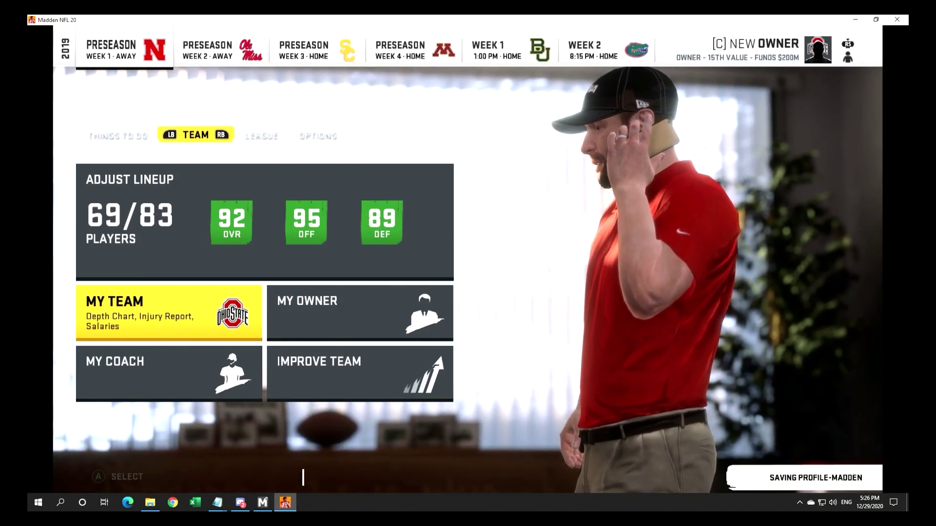
key("r")
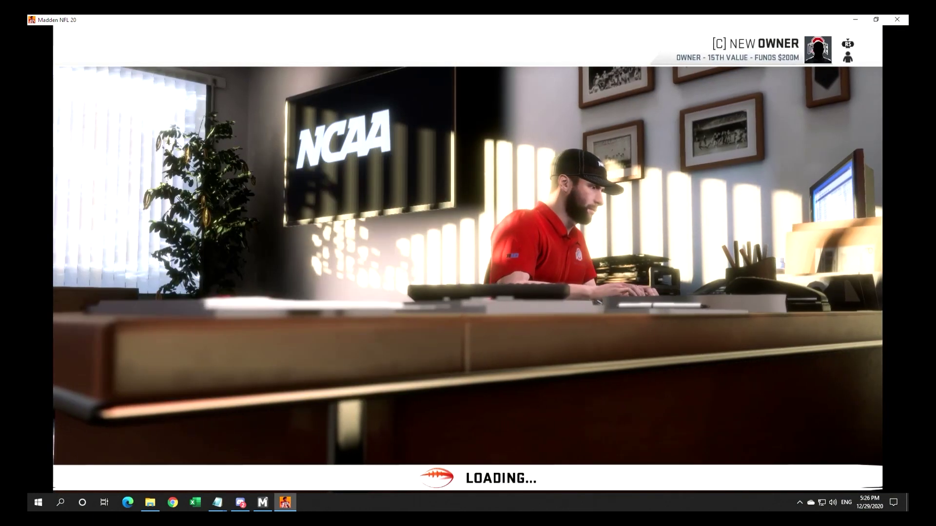
Browse the available teams for the new franchise character and choose the TCU Horned Frogs.
key("Right")
key("Right")
key("Right")
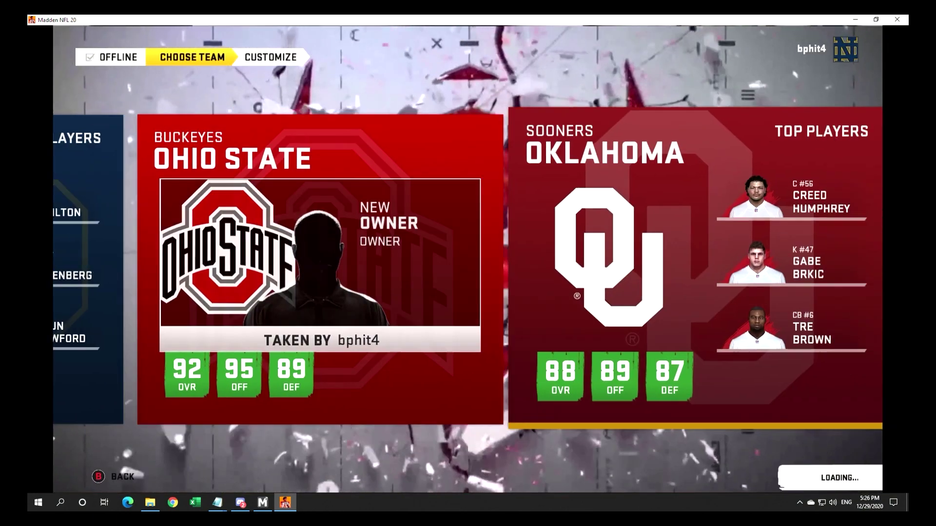
key("Right")
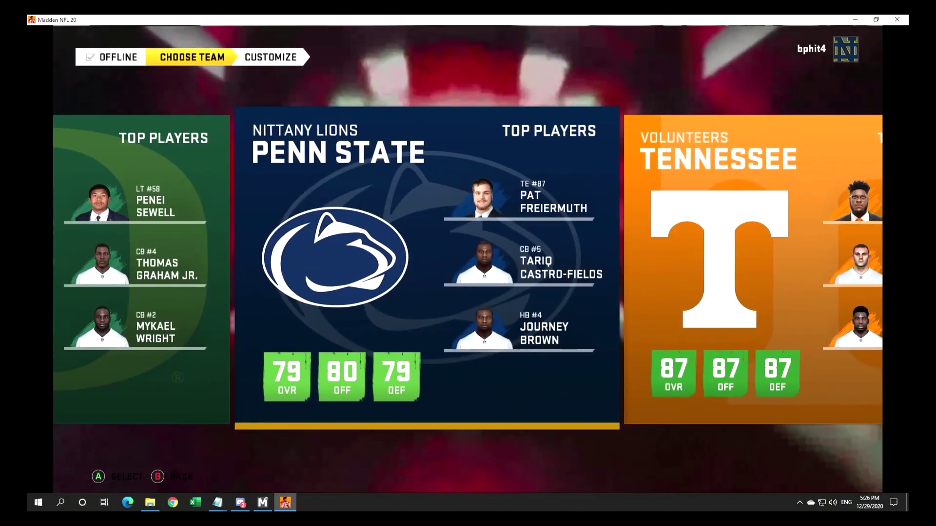
key("Right")
key("Right")
key("Right")
key("Right")
key("Right")
key("Right")
key("Right")
key("Right")
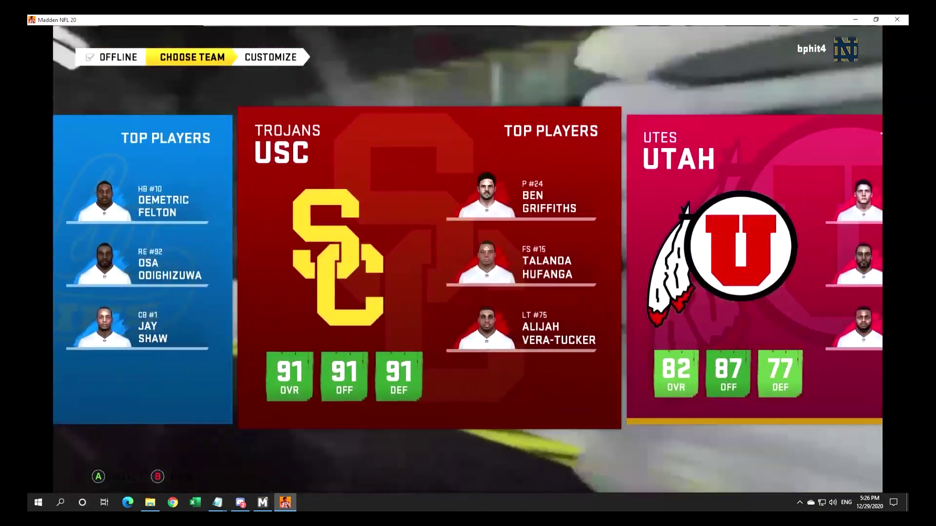
key("Right")
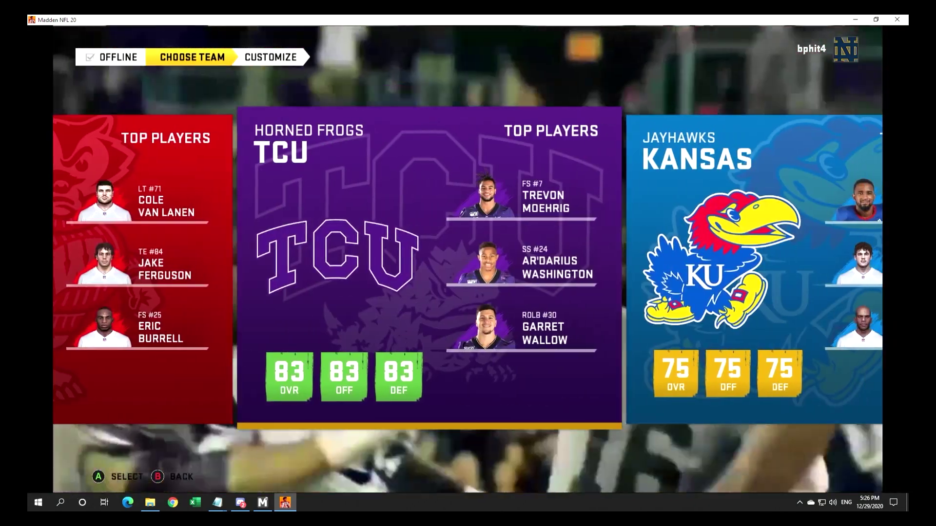
key("Return")
View the Owner role among the character roles and return to customization with the head coach role kept.
key("Down")
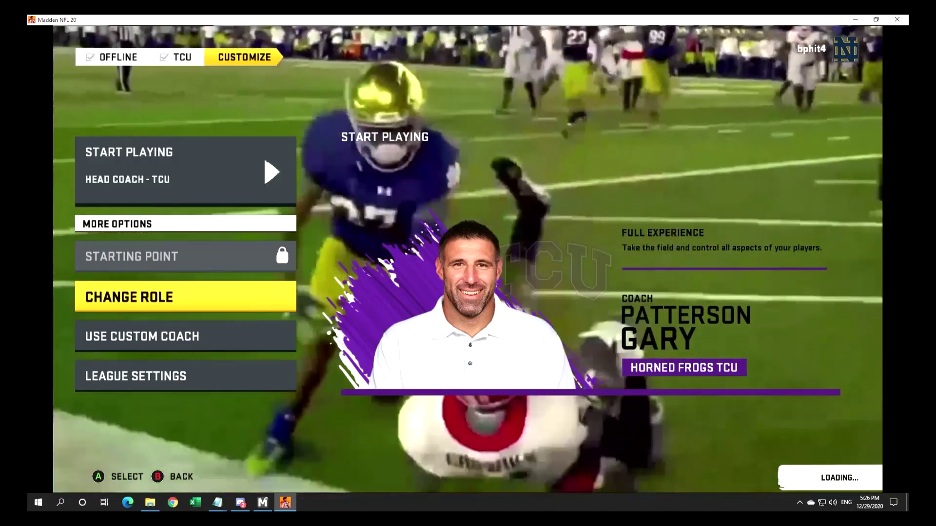
key("Right")
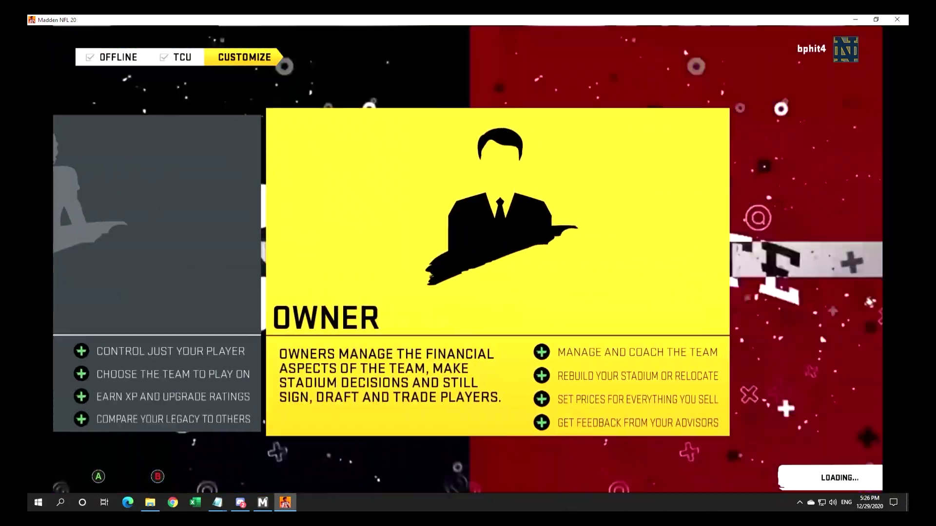
key("Left")
key("Escape")
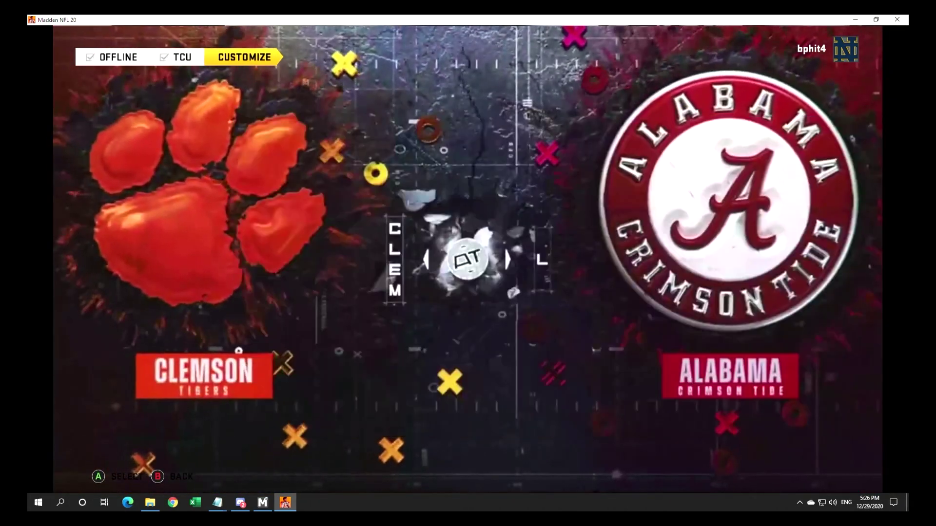
Open the league settings from the TCU customization screen and examine the roster protection and clock management options.
key("Down")
key("Down")
key("Down")
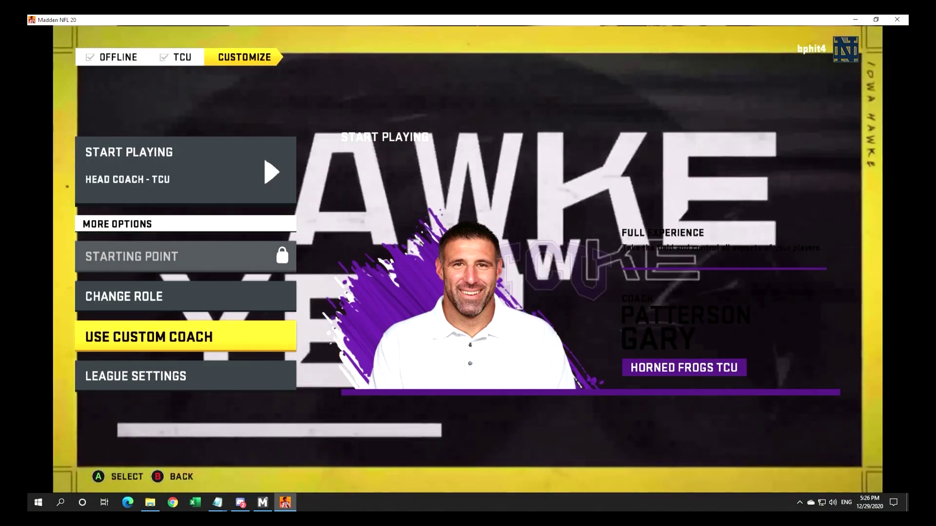
key("Up")
key("Down")
key("Return")
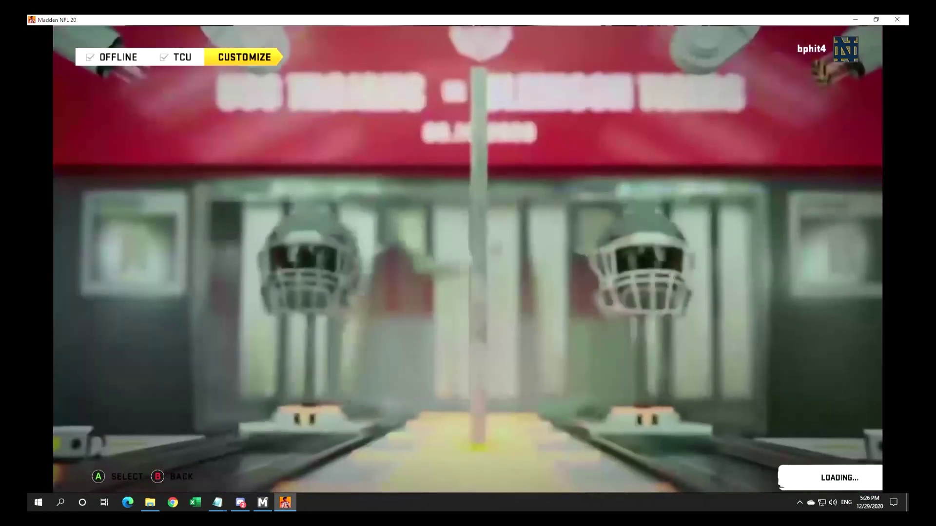
key("Down")
key("Down")
key("Down")
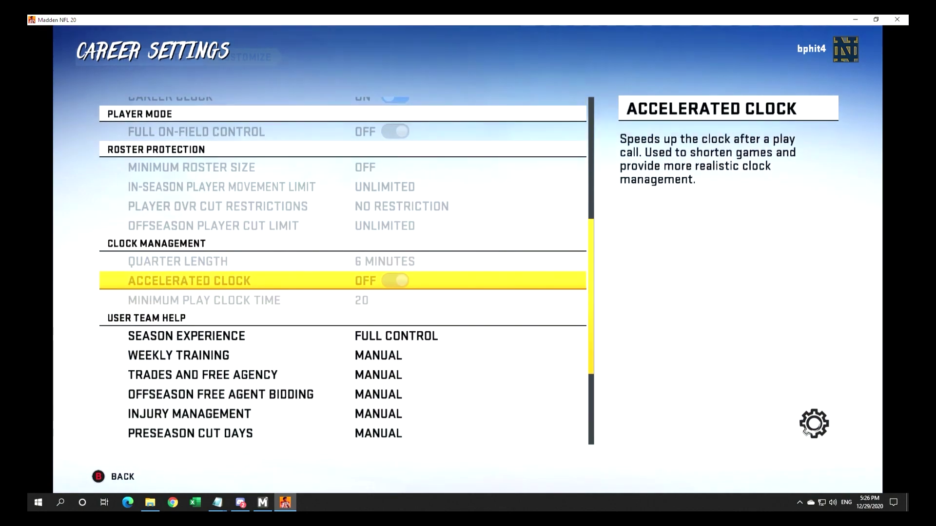
Leave the career settings and start playing as TCU's head coach.
key("Up")
key("Up")
key("Up")
key("Up")
key("Up")
key("Up")
key("Up")
key("Up")
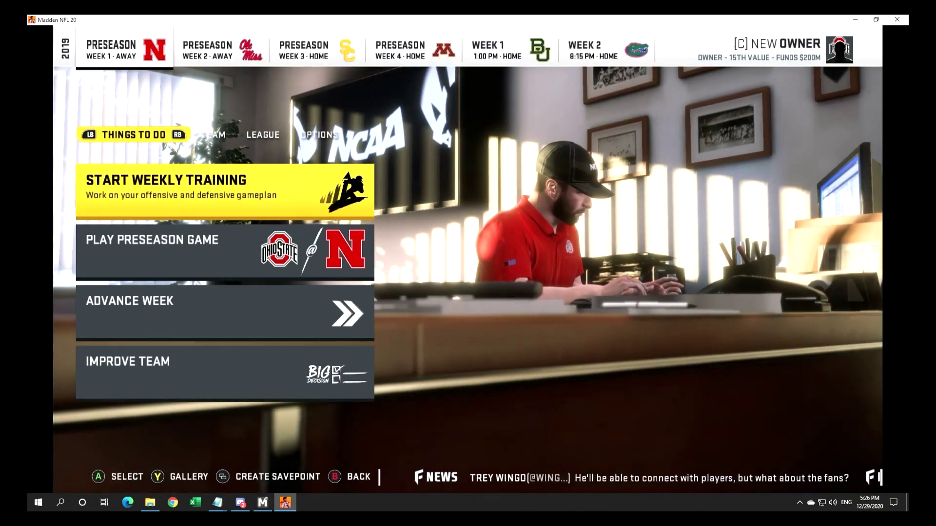
Retire the Ohio State owner character from the league through user management and confirm the retirement.
key("Down")
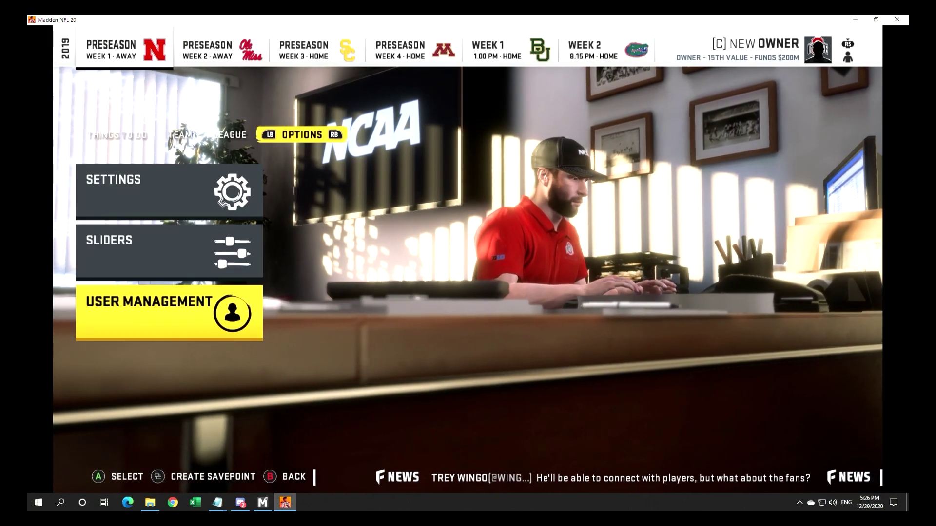
key("Return")
key("Return")
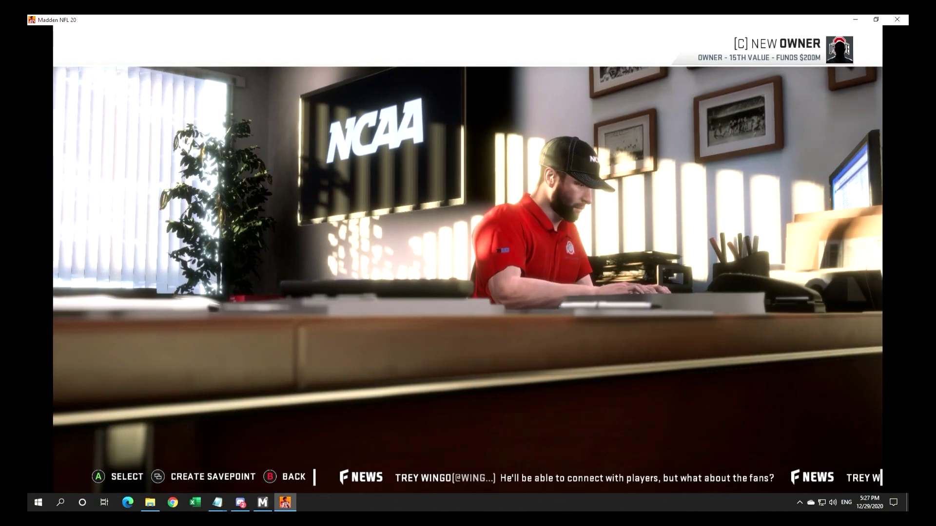
key("Down")
key("Up")
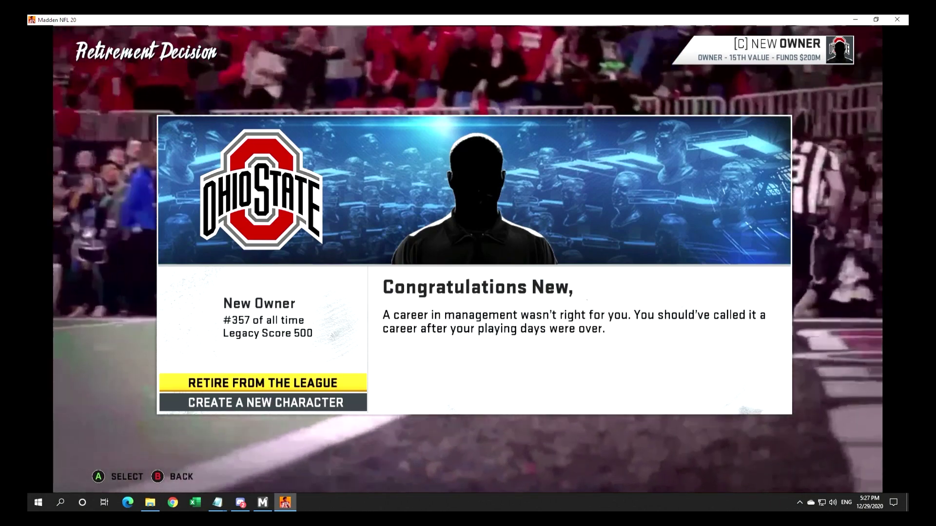
key("Return")
key("Up")
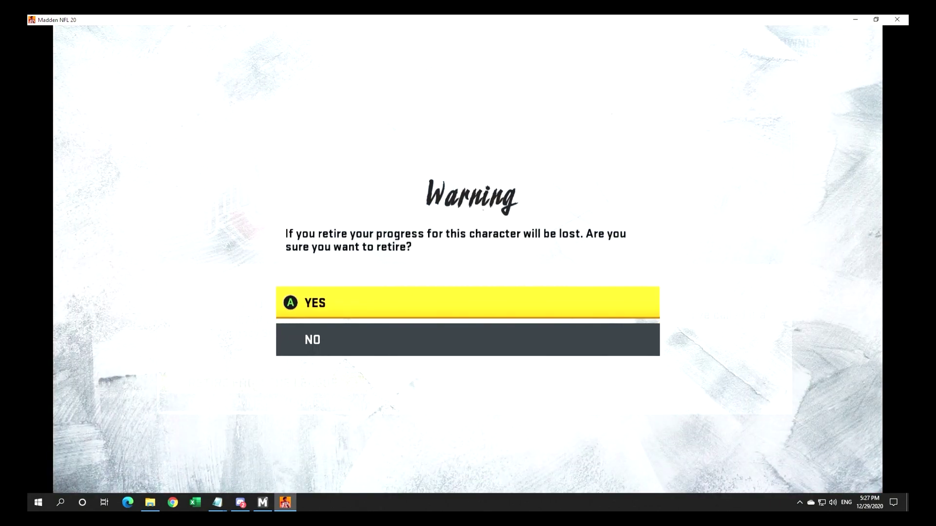
key("Return")
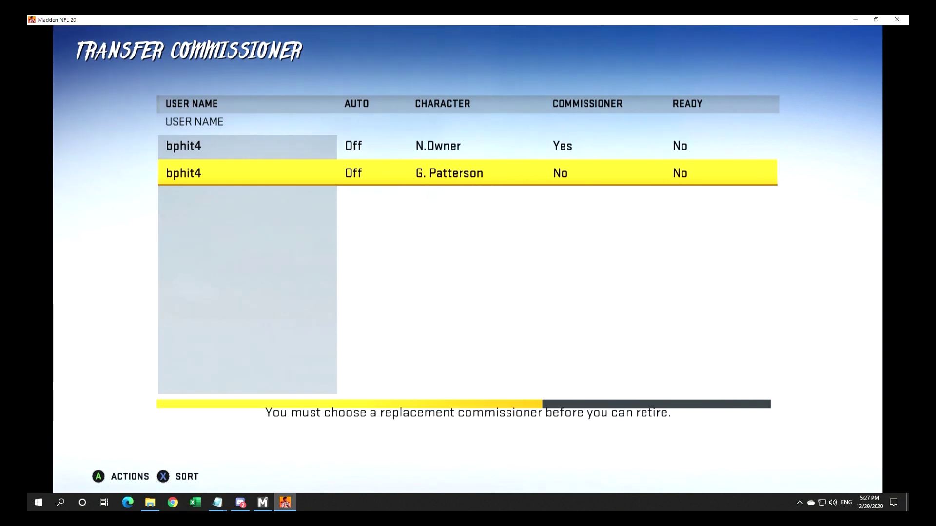
Transfer the commissioner rights to the TCU head coach by making that character league owner.
key("Return")
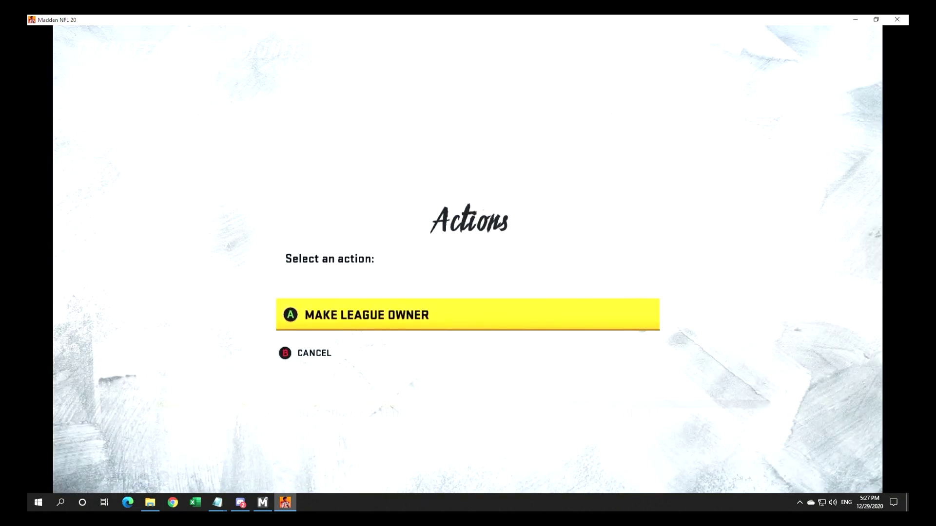
key("Return")
key("Return")
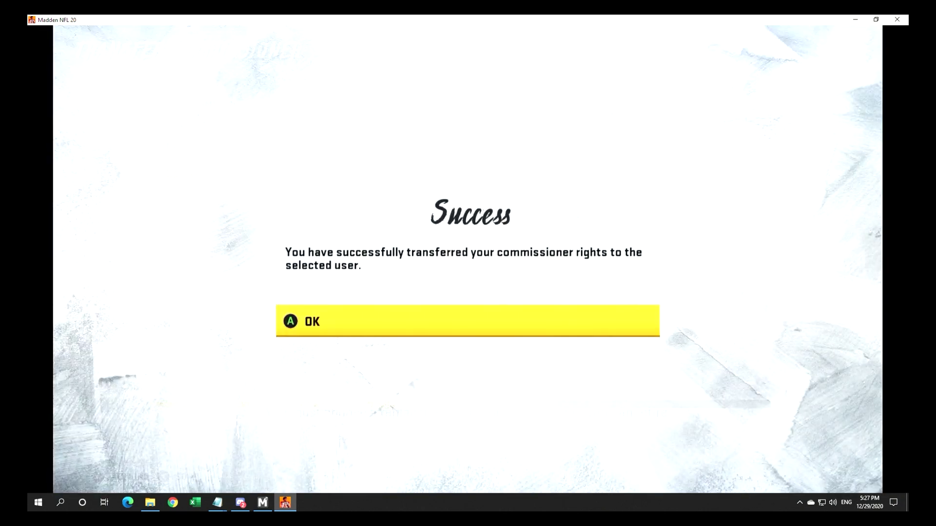
key("Return")
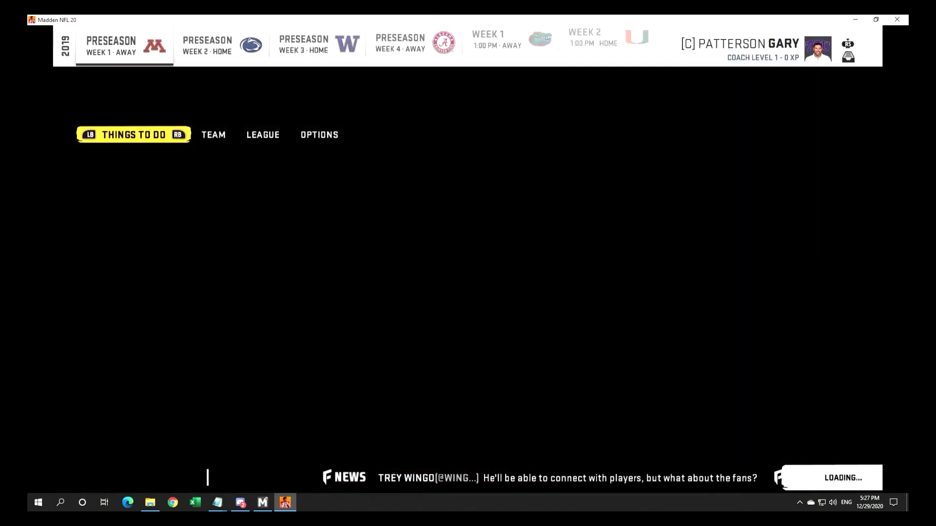
Open the league settings as TCU's head coach and examine the team, user help and commissioner options.
key("q")
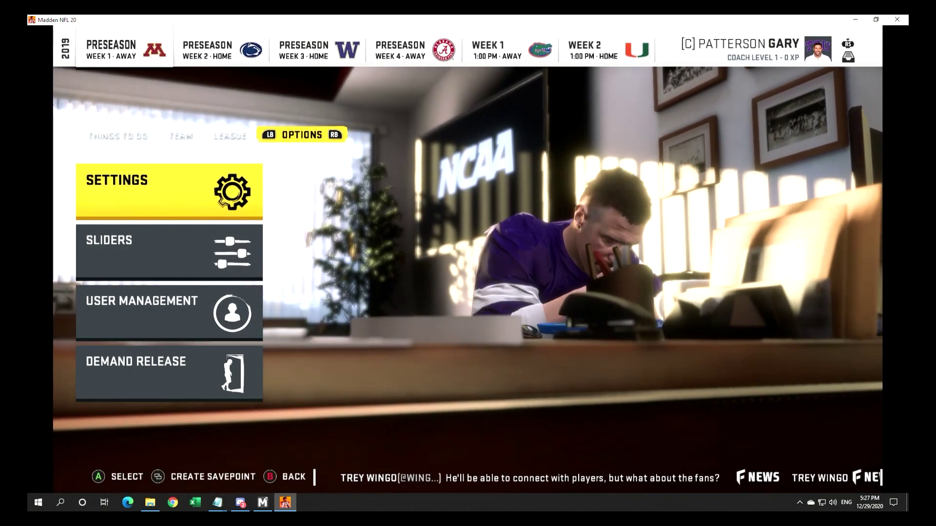
key("Return")
key("Return")
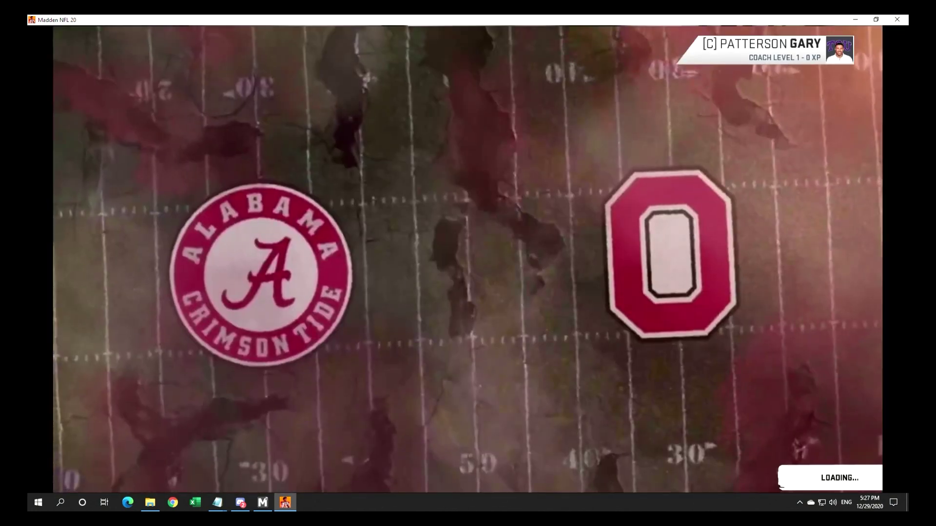
key("Up")
key("Up")
key("Up")
key("Up")
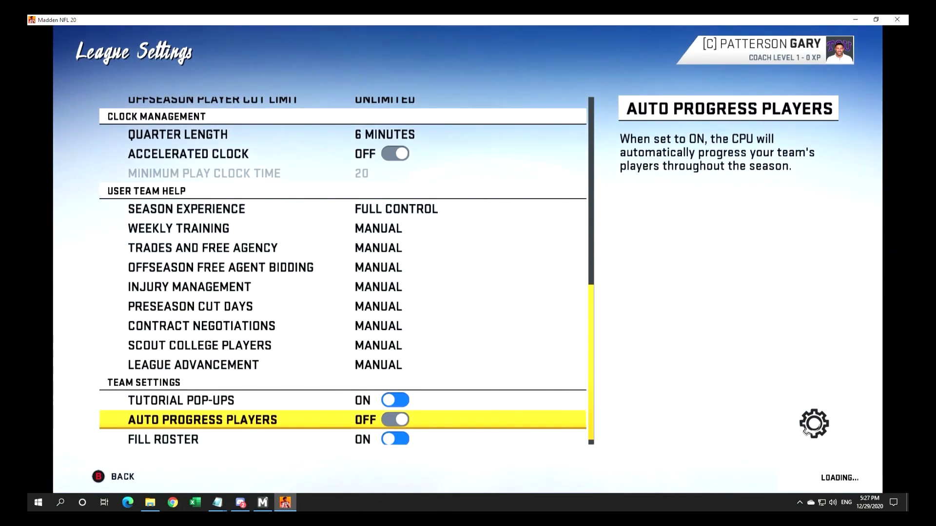
key("Down")
key("Down")
key("Down")
key("Down")
key("Down")
key("Down")
key("Down")
key("Down")
key("Down")
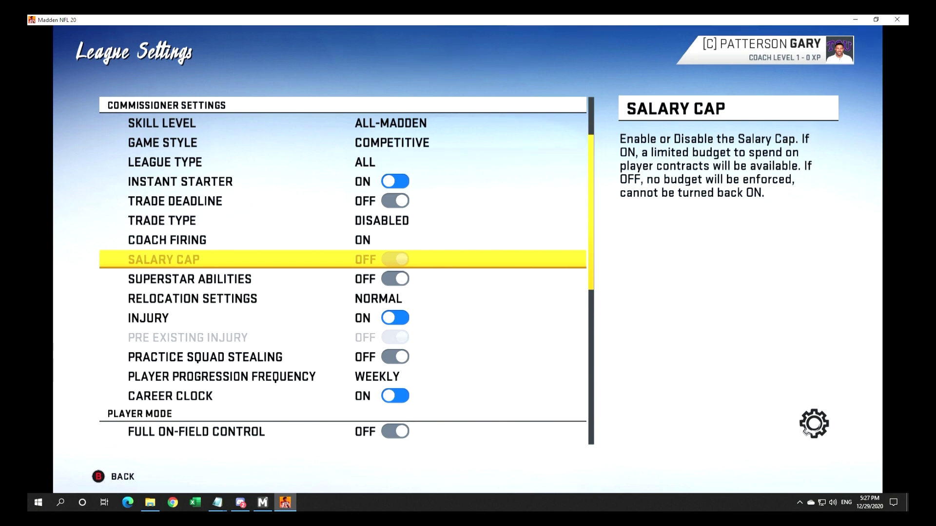
Turn injuries off in the commissioner settings and leave the franchise for the main menu.
key("Down")
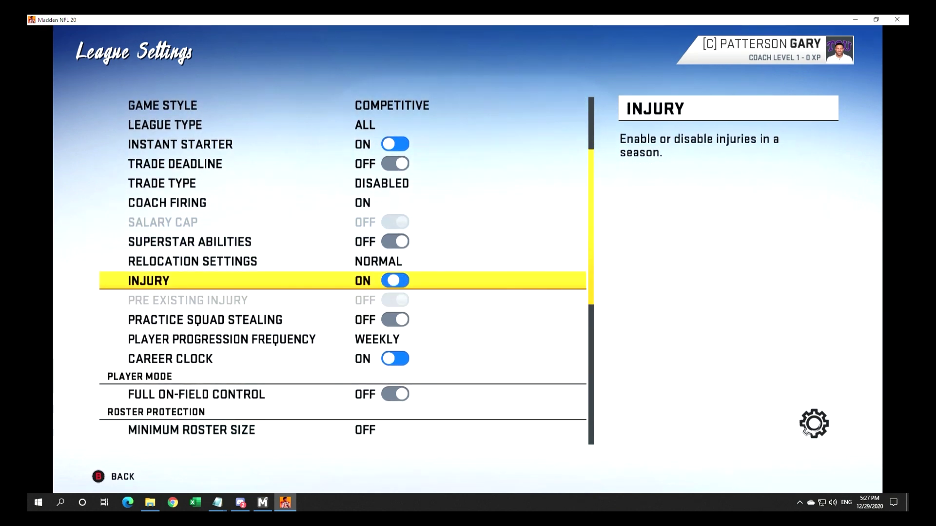
key("Down")
key("Down")
key("Down")
key("Down")
key("Down")
key("Down")
key("Down")
key("Down")
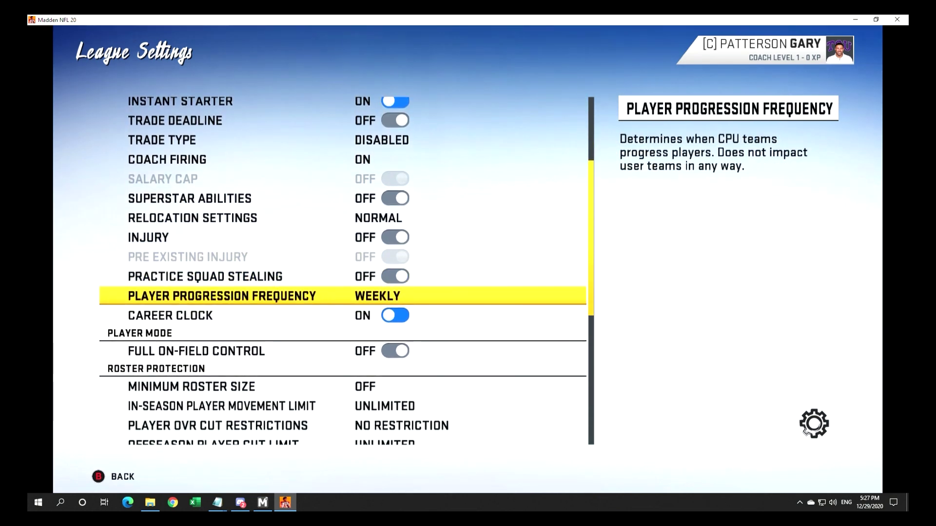
left_click(142, 478)
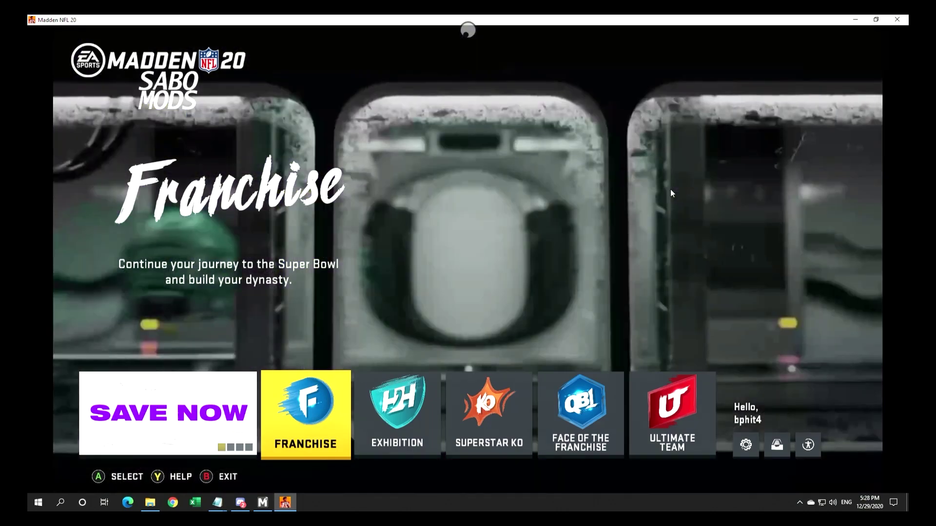
Open Face of the Franchise, view the preseason and active roster choices for a new career, and return to the main menu.
key("Right")
key("Right")
key("Right")
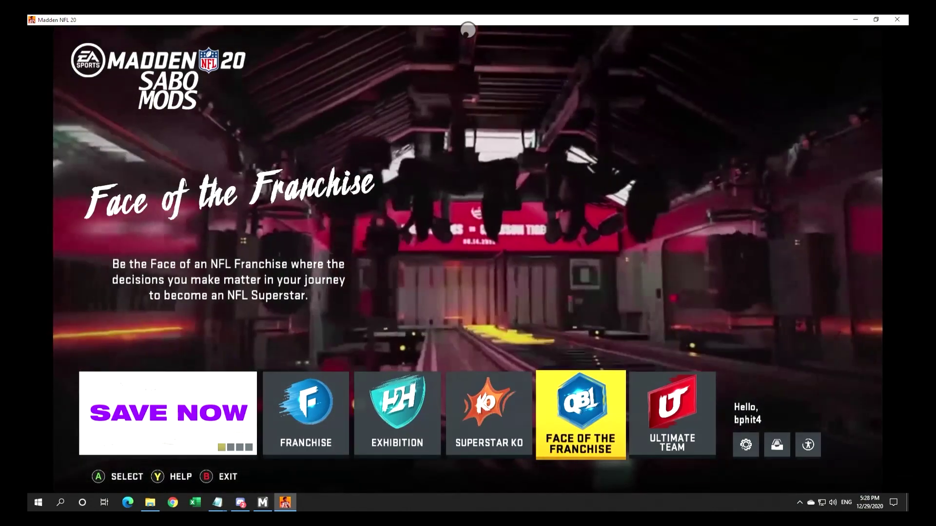
key("Return")
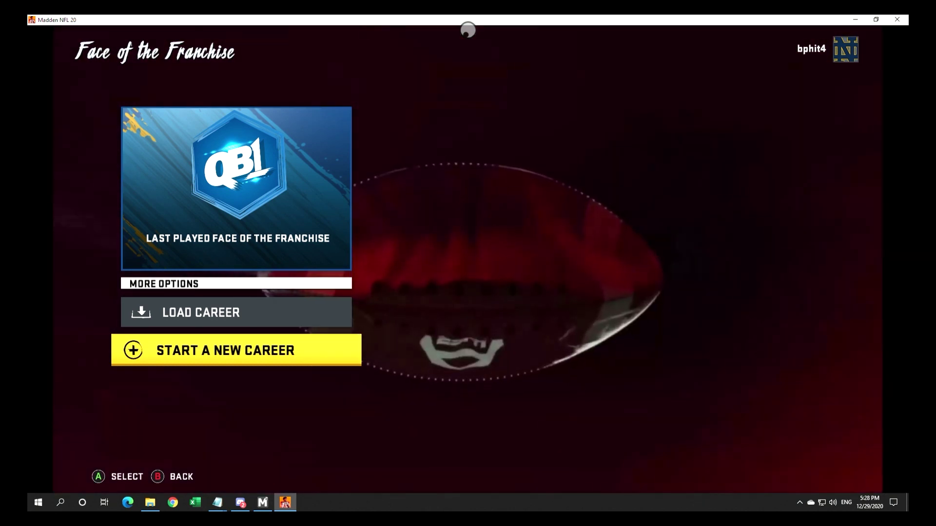
key("Return")
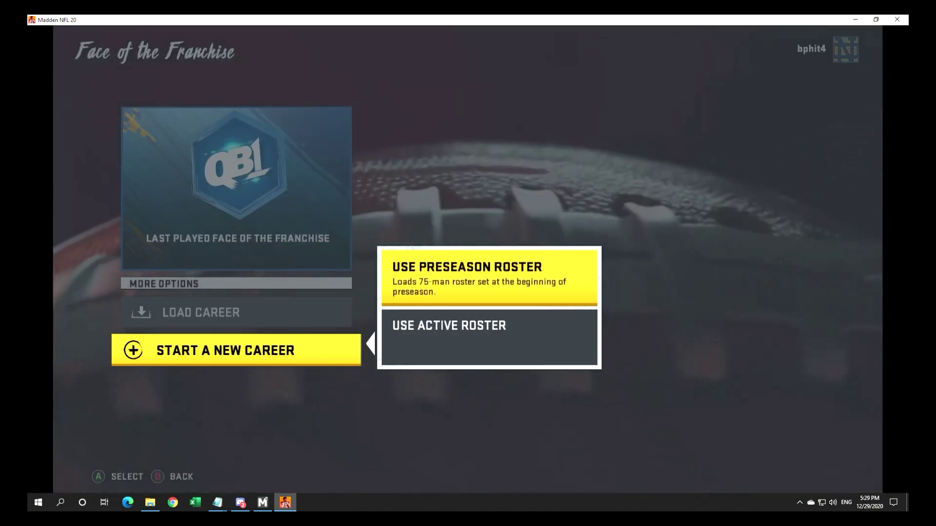
key("Return")
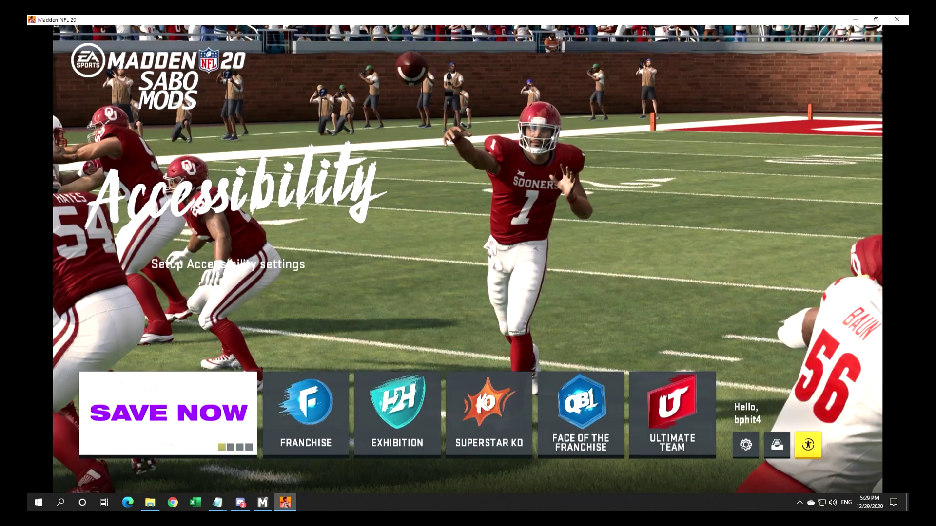
Open the load and delete files screen from Share & Manage Files and show the saved rosters.
key("Left")
key("Left")
key("Return")
key("Down")
key("Down")
key("Down")
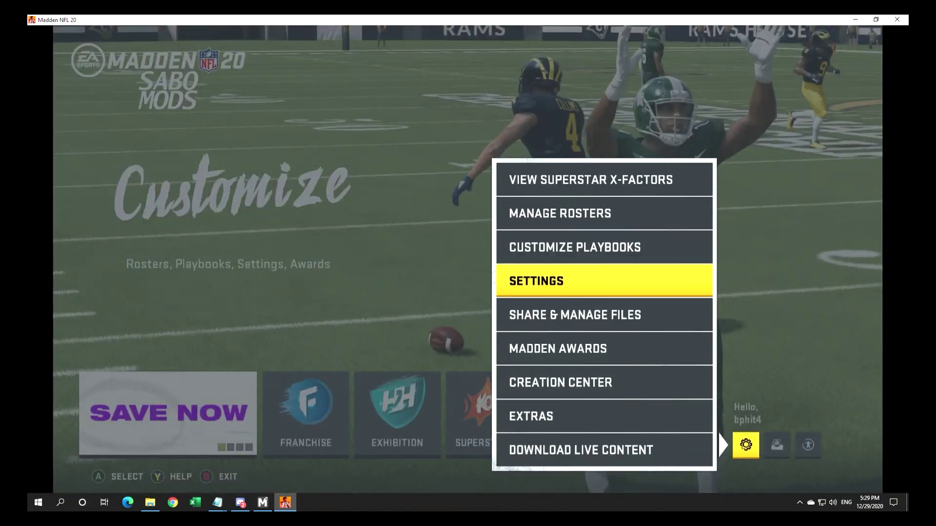
key("Down")
key("Return")
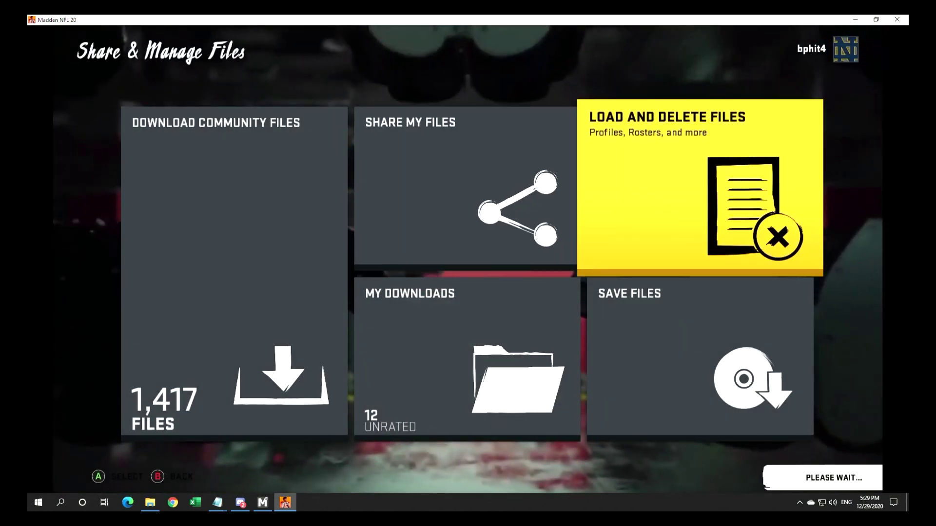
key("Return")
key("Right")
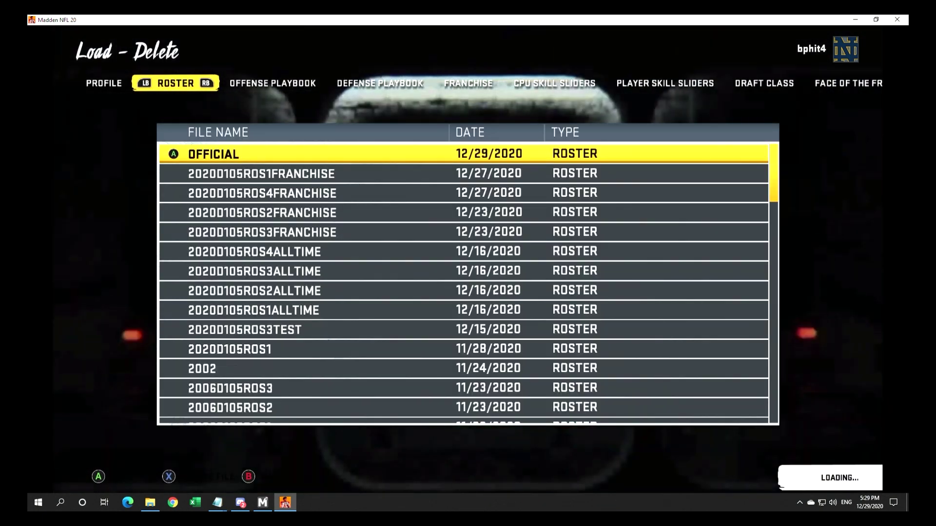
Load the 2020D105ROS1FRANCHISE roster file and return to the main menu.
key("Down")
key("Down")
key("Down")
key("Up")
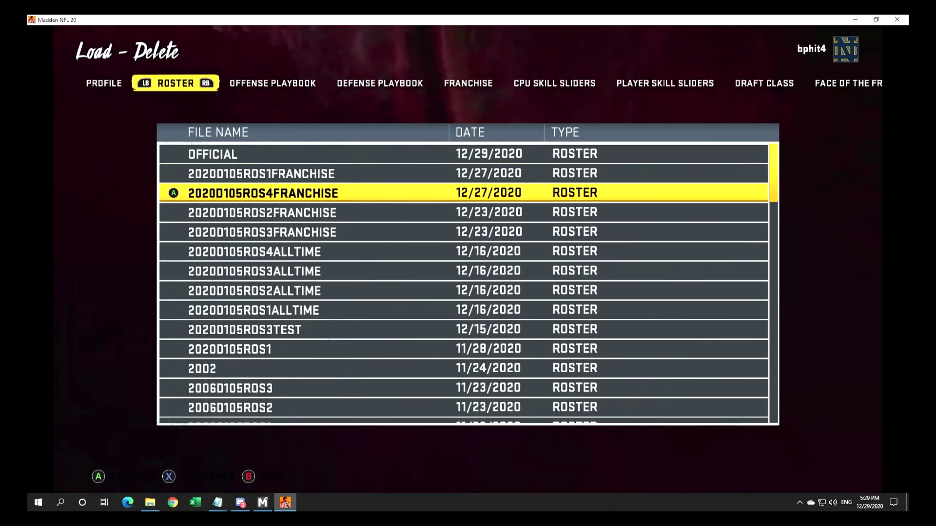
key("Up")
key("Up")
key("Down")
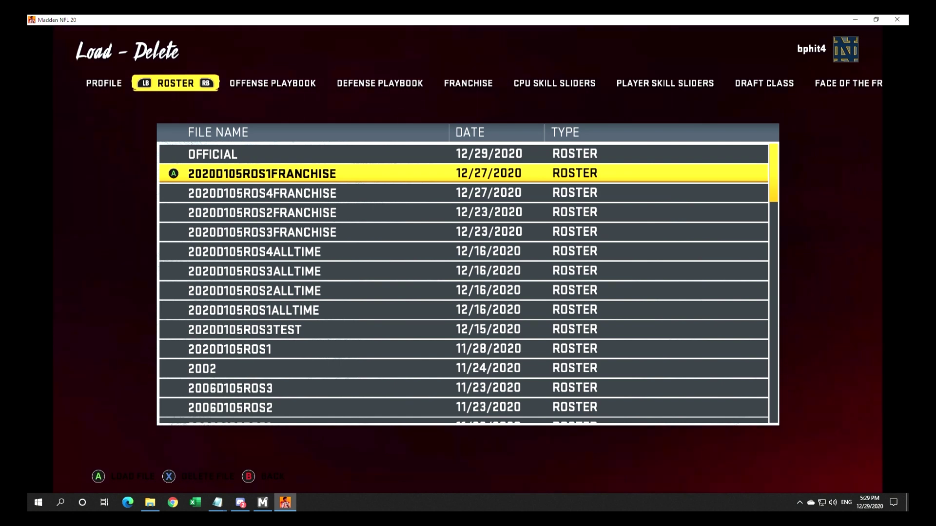
key("Return")
key("Up")
key("Return")
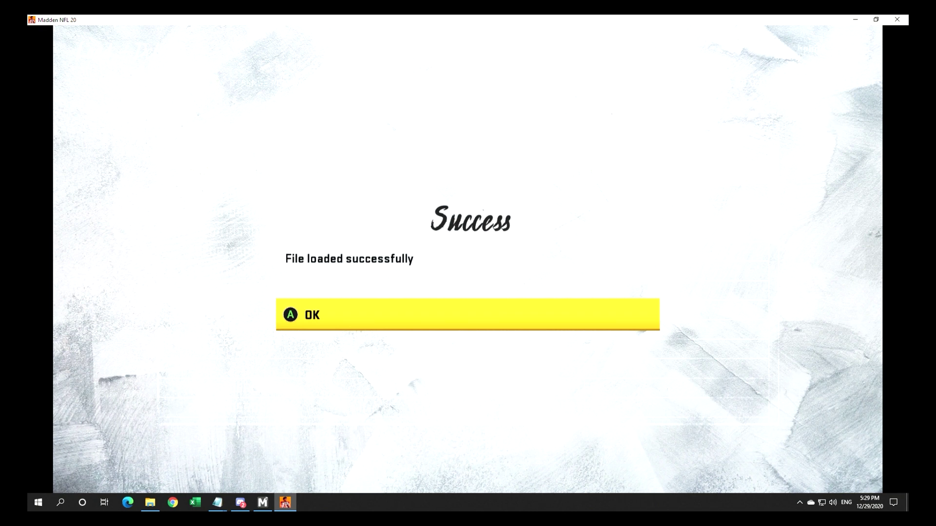
key("Return")
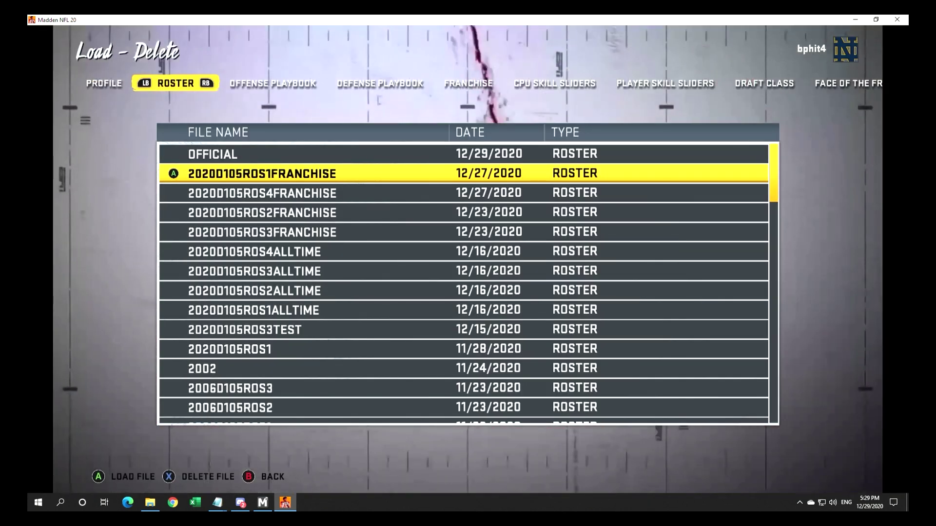
key("Escape")
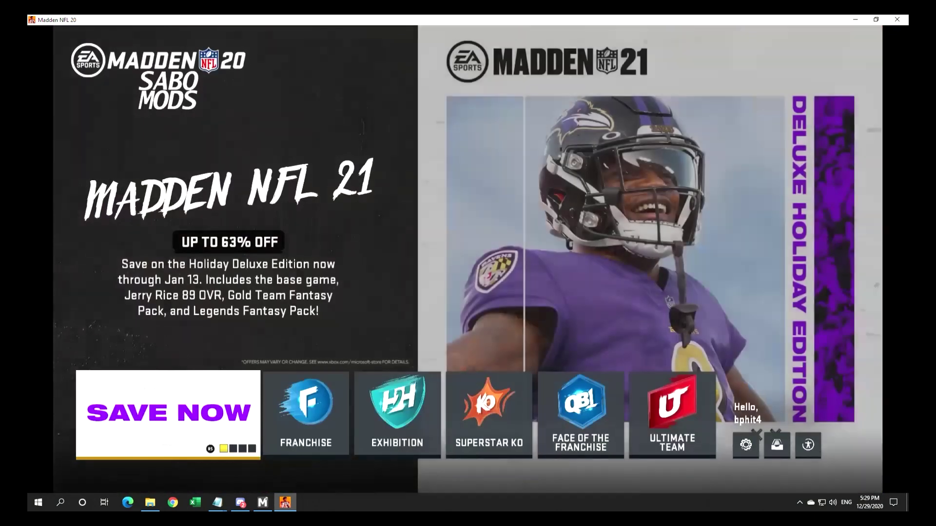
Start a new Face of the Franchise career using the active roster.
key("Right")
key("Right")
key("Right")
key("Return")
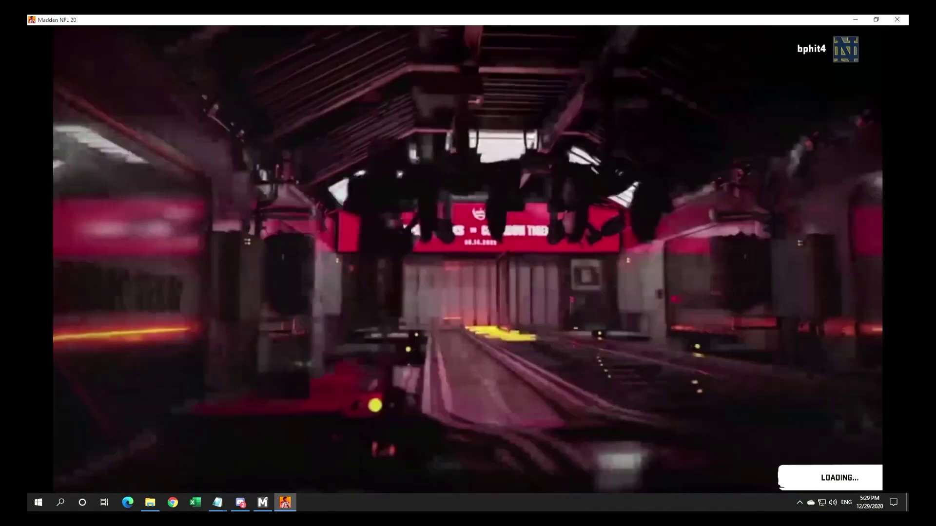
key("Down")
key("Return")
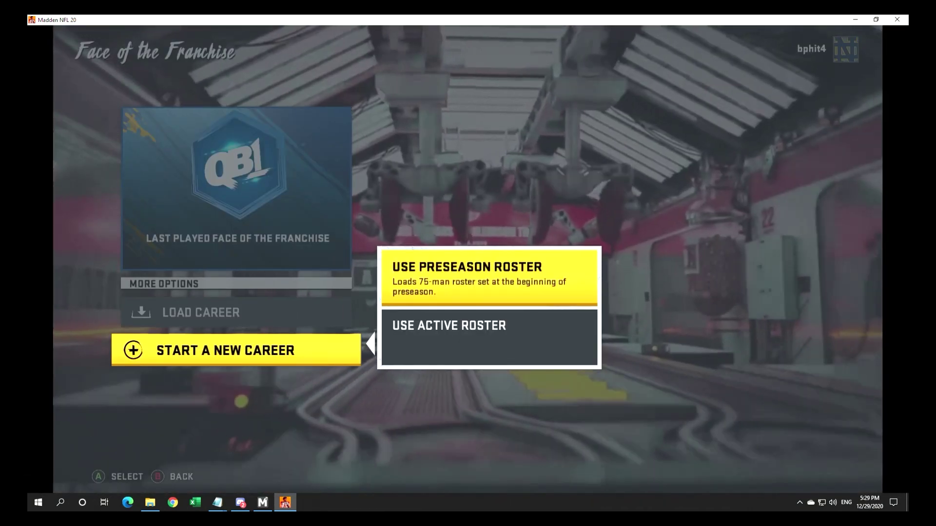
key("Down")
key("Return")
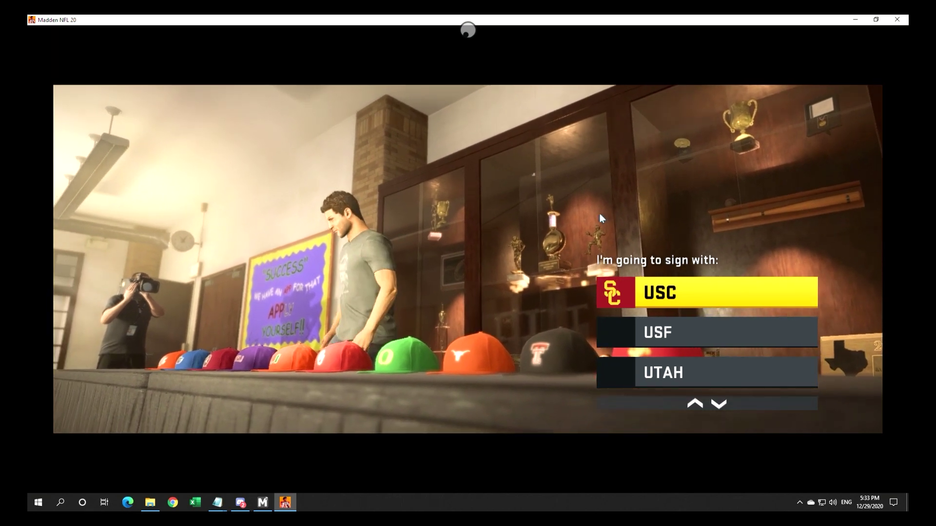
Browse the signing choices backward through the college list from USC past Stanford and Penn State to Louisiana Tech.
key("Up")
key("Up")
key("Up")
key("Up")
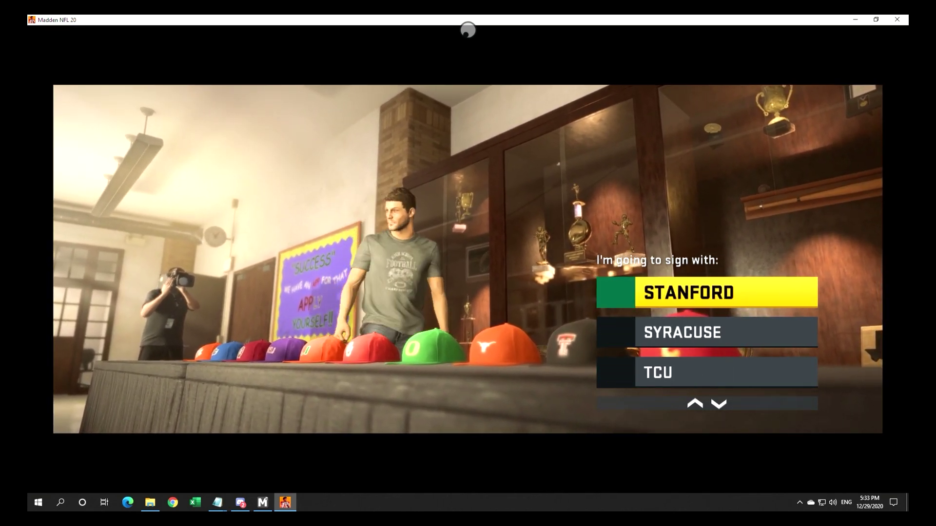
key("Up")
key("Up")
key("Up")
key("Up")
key("Up")
key("Up")
key("Up")
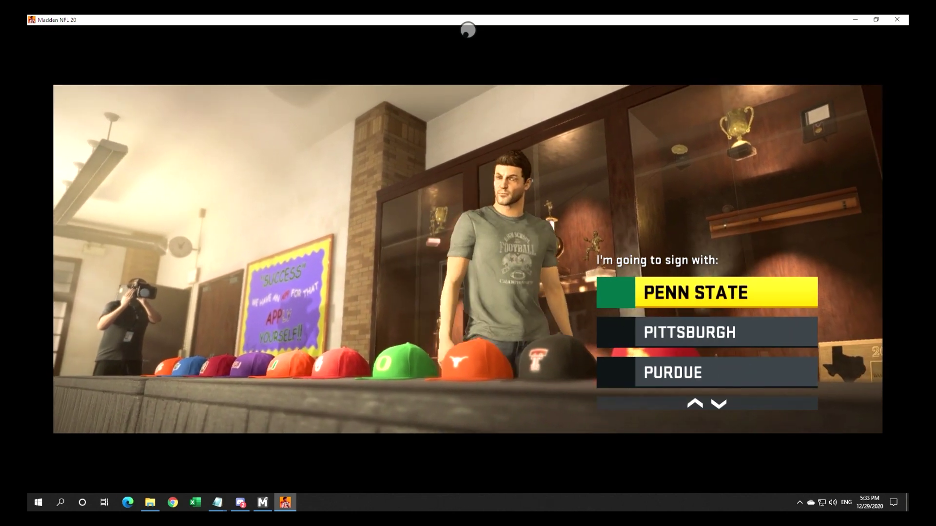
key("Up")
key("Up")
key("Up")
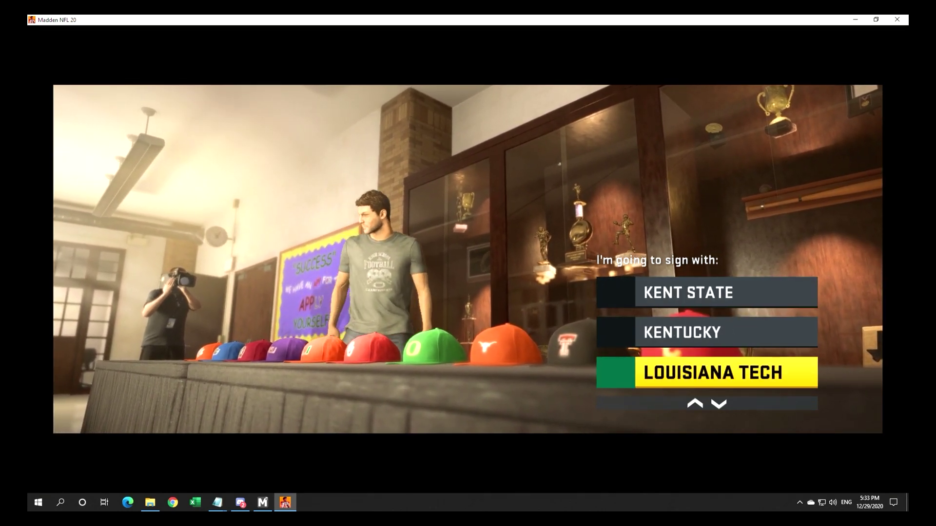
Go forward through the college list past Minnesota and Mississippi and choose Nebraska as the school to sign with.
key("Down")
key("Down")
key("Down")
key("Down")
key("Down")
key("Down")
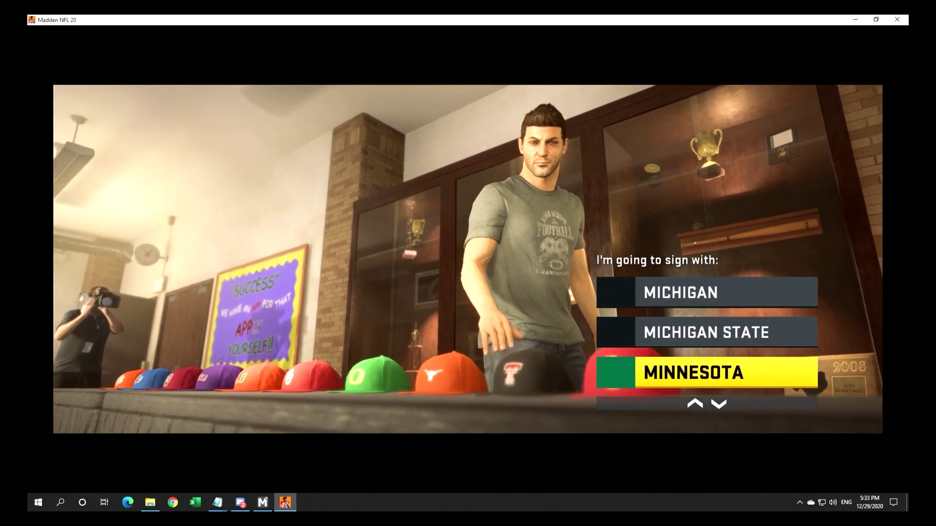
key("Up")
key("Up")
key("Up")
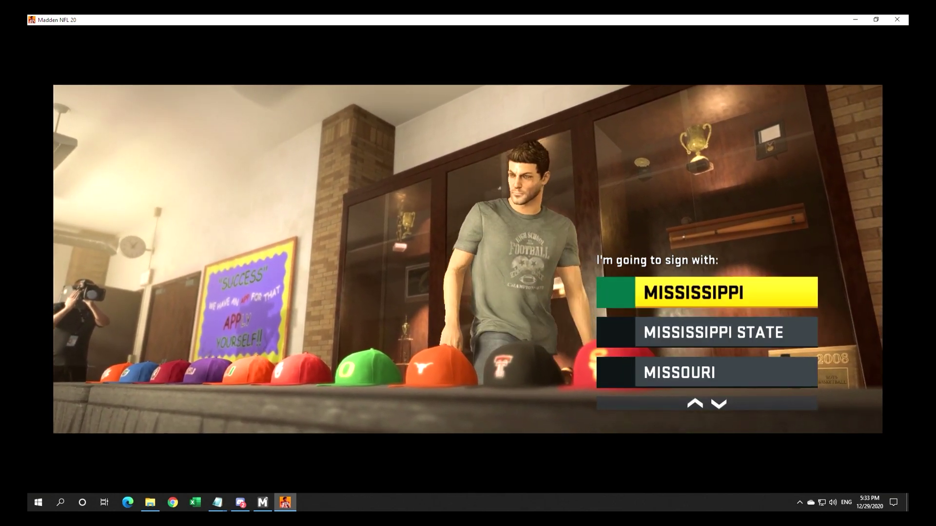
key("Down")
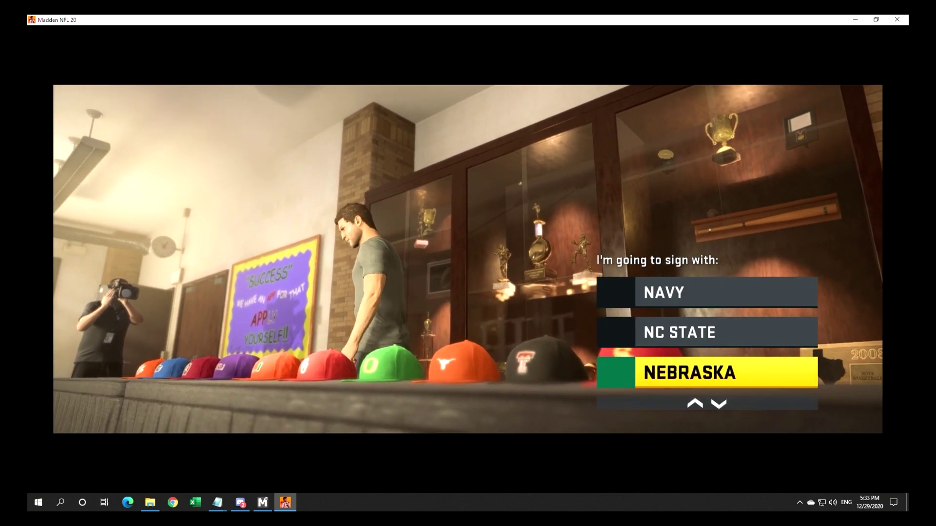
key("Return")
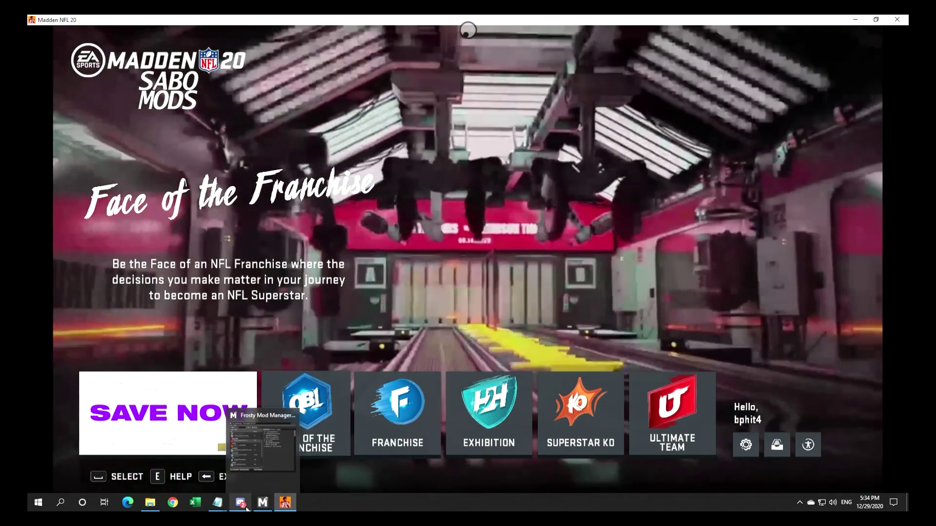
Switch to Discord and review the mod troubleshooting, common problems and known fixes in the faq channel.
mouse_move(246, 507)
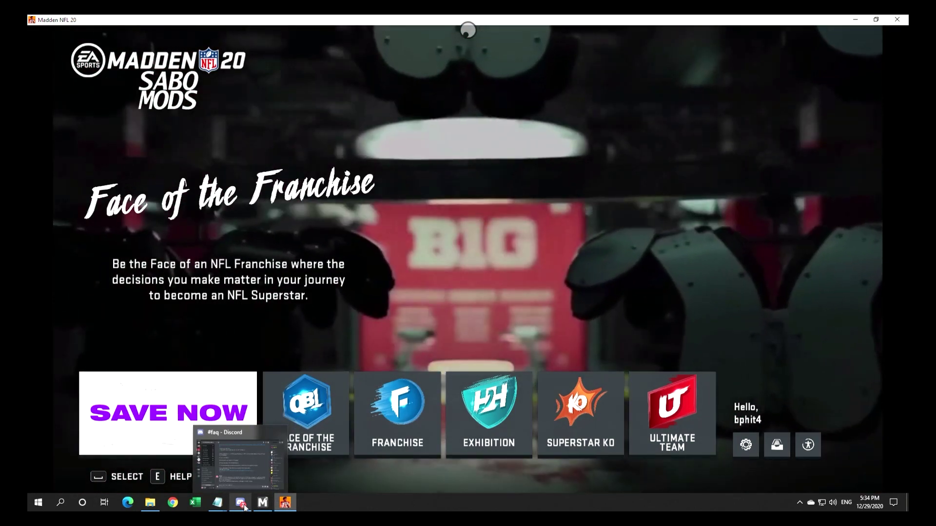
left_click(246, 507)
scroll(294, 183, "up", 6)
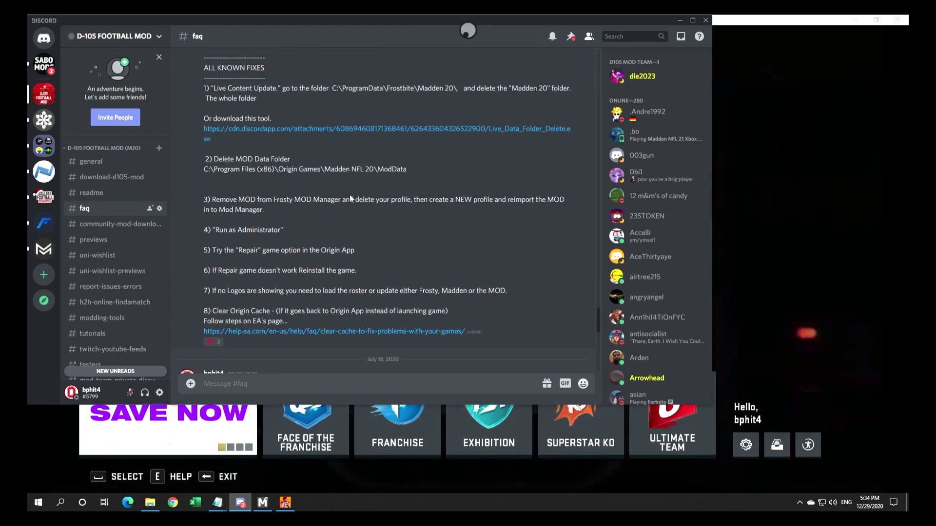
scroll(288, 176, "down", 2)
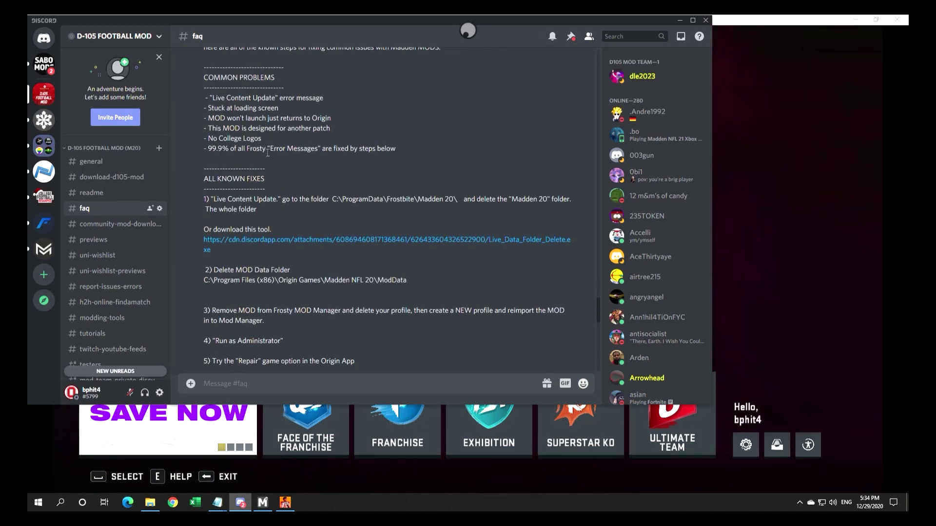
scroll(273, 162, "down", 5)
scroll(341, 170, "up", 9)
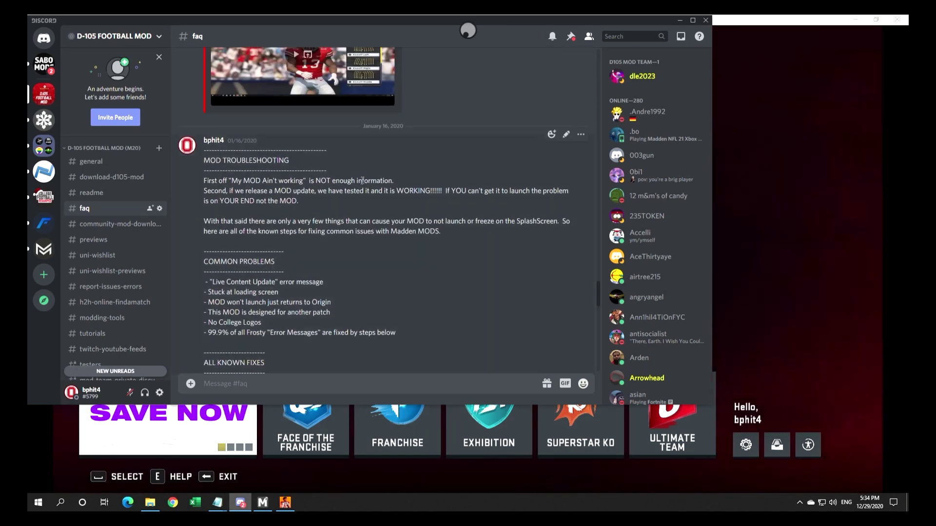
Show the report-issues-errors channel in Discord and switch back to Madden NFL 20.
left_click(116, 289)
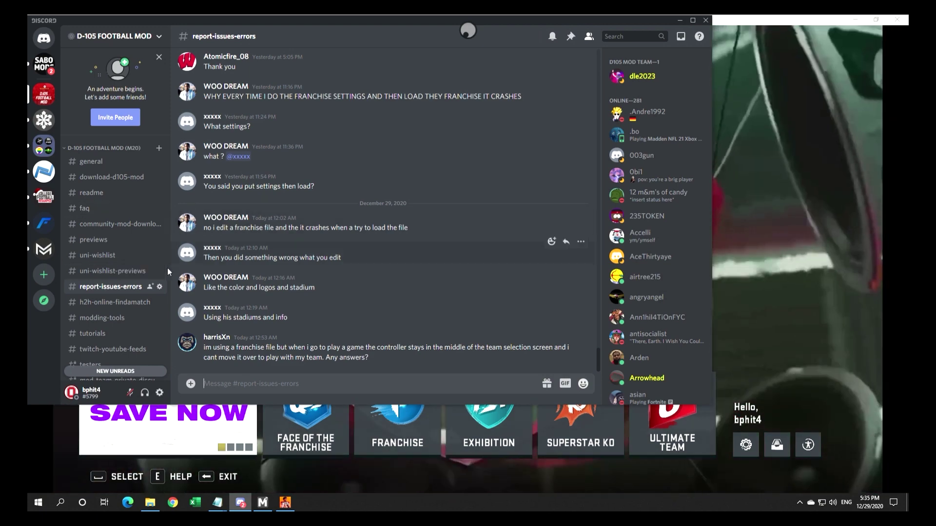
left_click(786, 252)
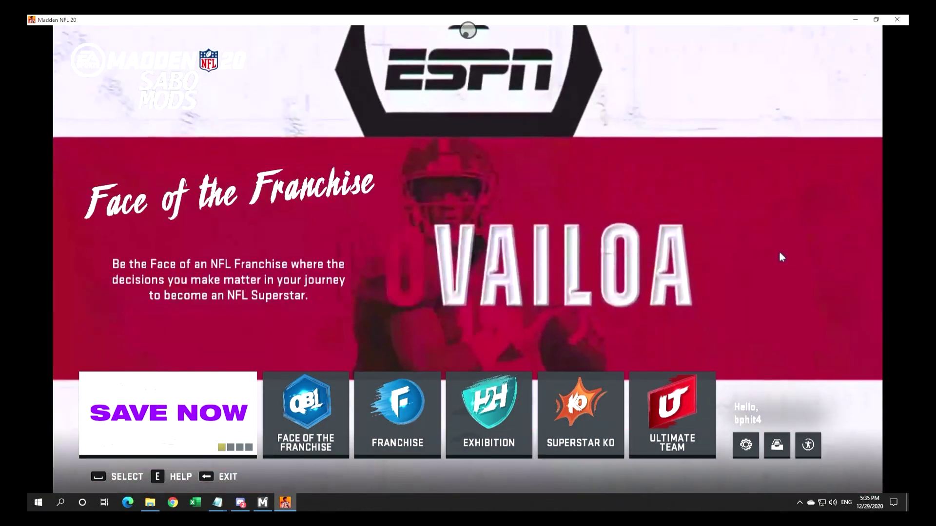